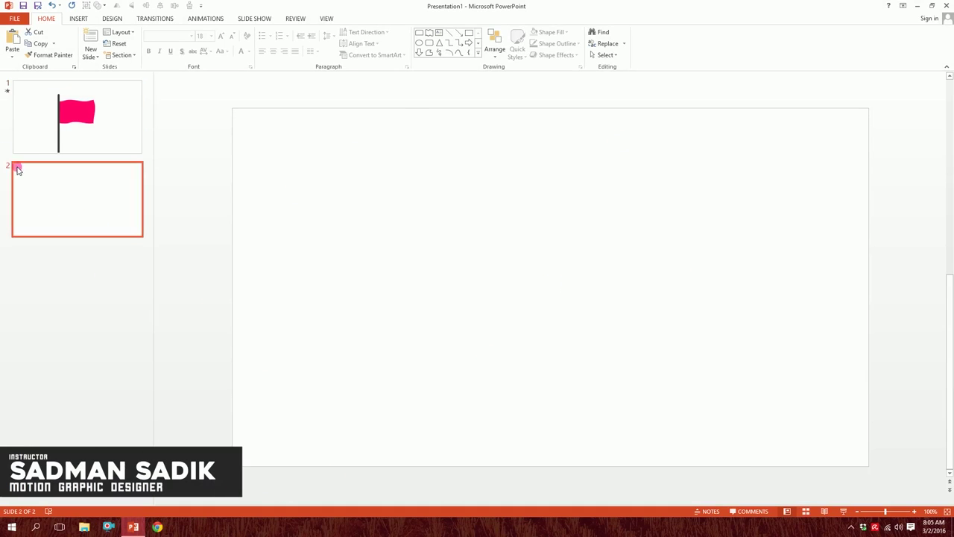
- Draw a rectangle near the middle of slide 2
{"action": "left_click", "coordinate": [78, 18]}
{"action": "left_click", "coordinate": [169, 44]}
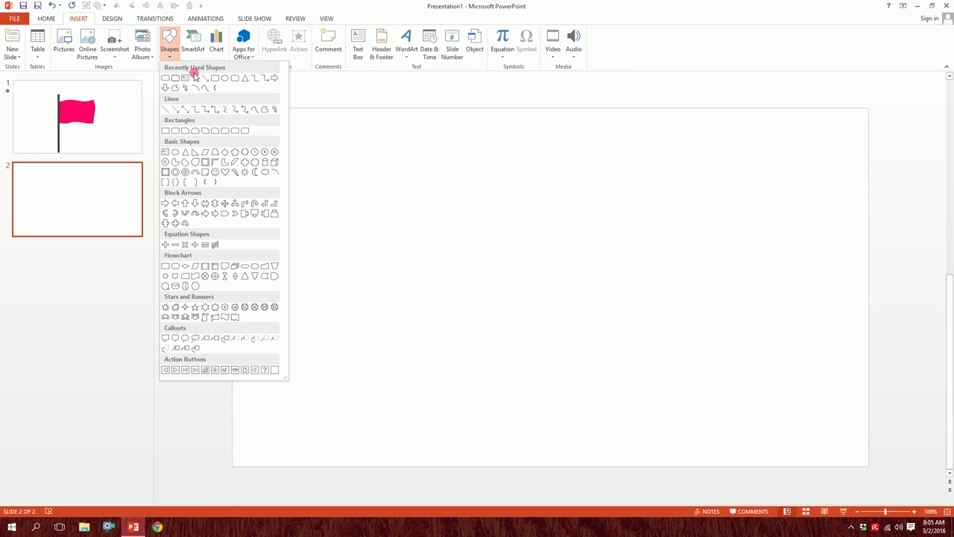
{"action": "left_click", "coordinate": [167, 132]}
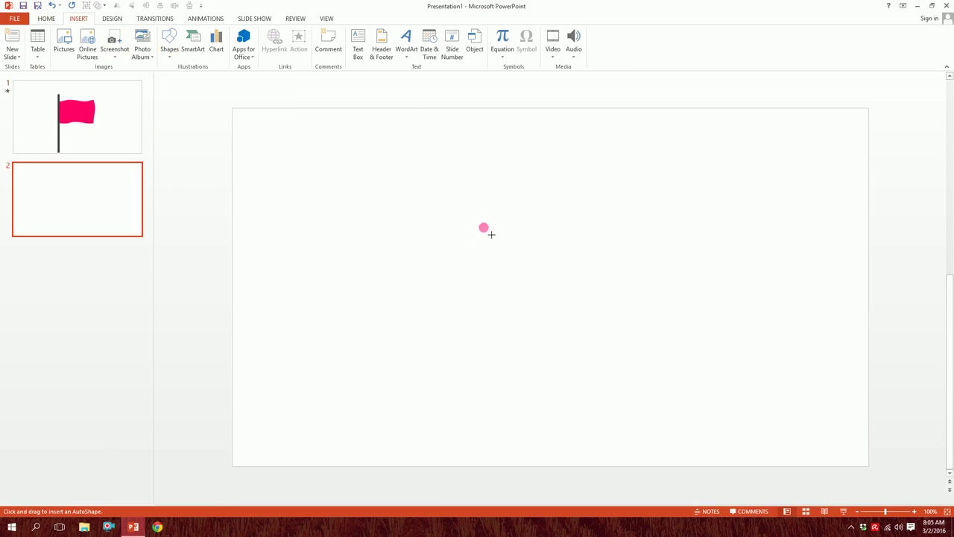
{"action": "left_click_drag", "start_coordinate": [466, 204], "coordinate": [686, 337]}
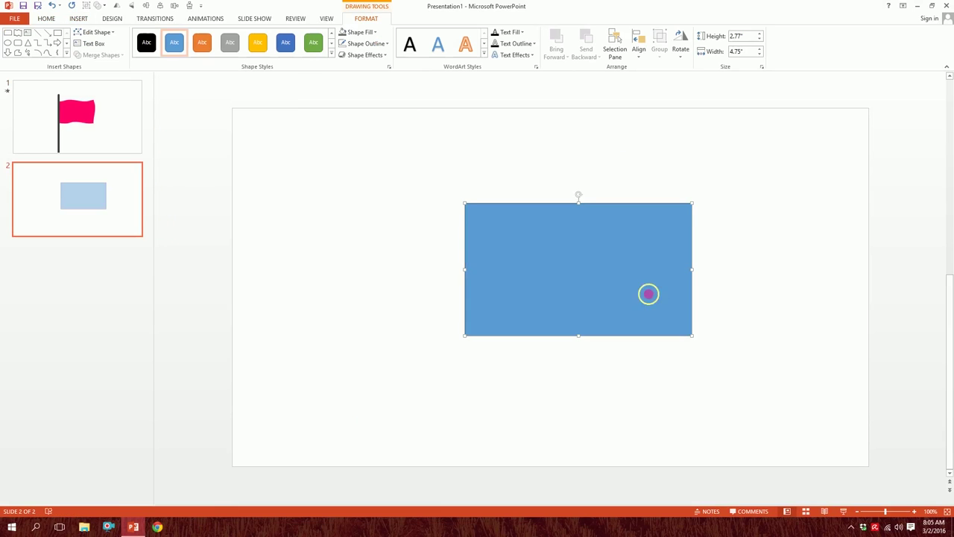
{"action": "left_click_drag", "start_coordinate": [648, 292], "coordinate": [615, 294]}
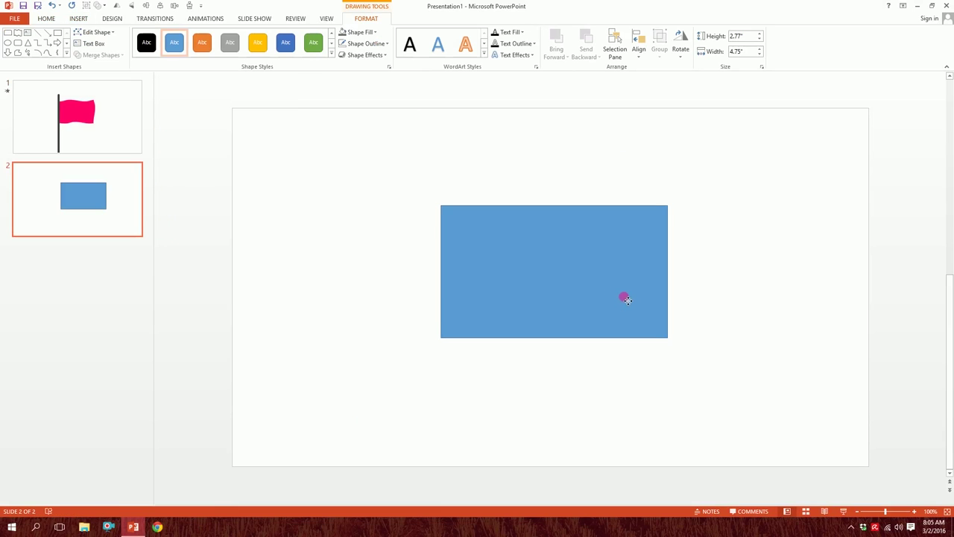
- Give the rectangle no outline and the recent pink fill
{"action": "left_click", "coordinate": [366, 43]}
{"action": "left_click", "coordinate": [343, 153]}
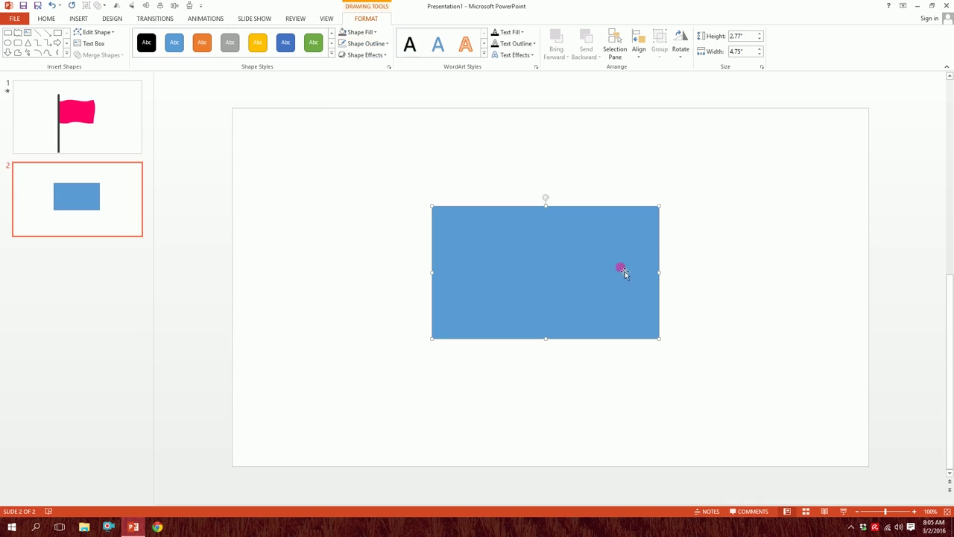
{"action": "left_click", "coordinate": [358, 32]}
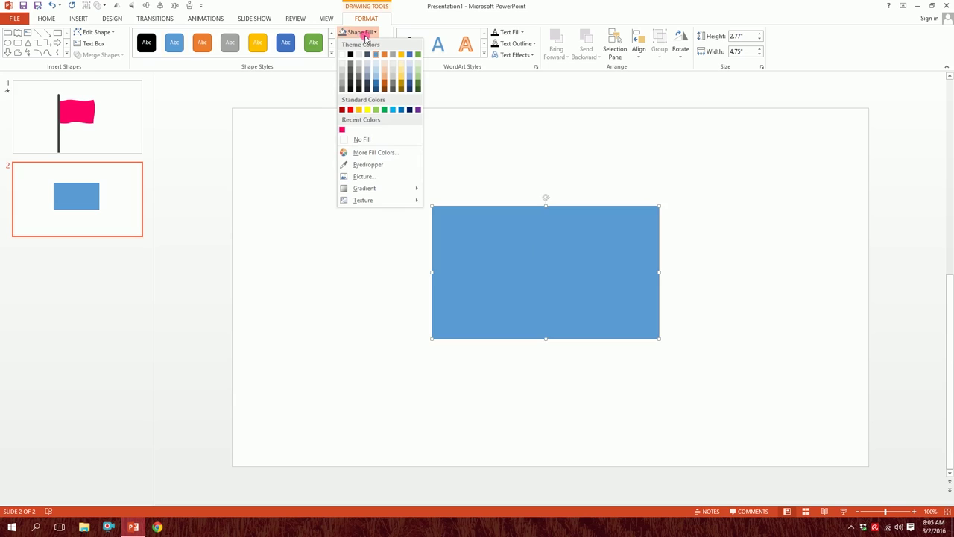
{"action": "left_click", "coordinate": [344, 129]}
{"action": "left_click", "coordinate": [344, 130]}
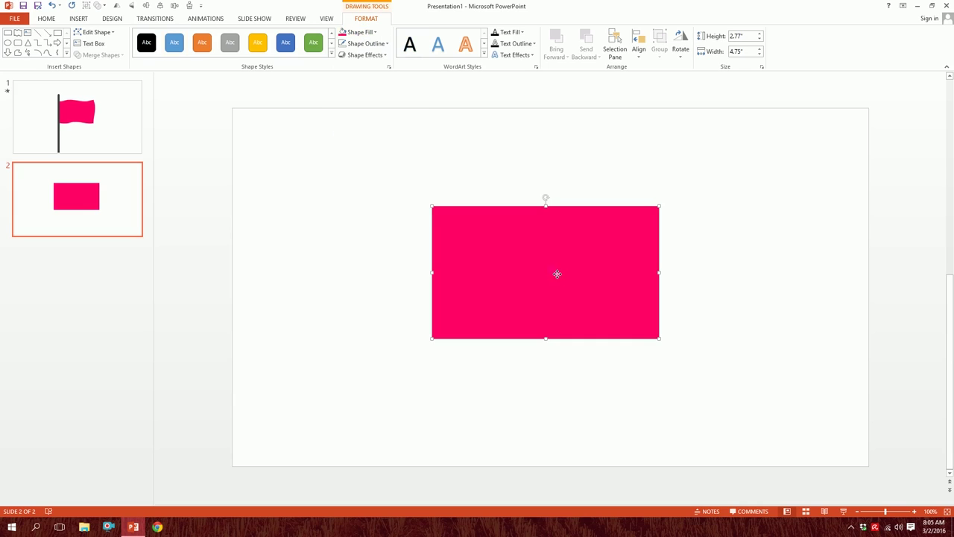
{"action": "left_click_drag", "start_coordinate": [556, 274], "coordinate": [555, 270]}
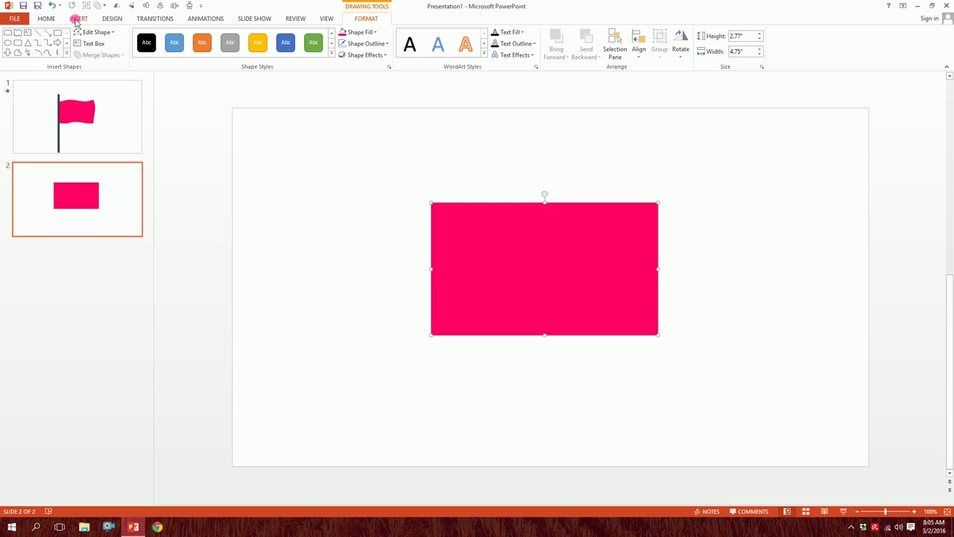
- Draw a Double Wave shape and position it over the pink rectangle's top edge
{"action": "left_click", "coordinate": [77, 18]}
{"action": "left_click", "coordinate": [170, 53]}
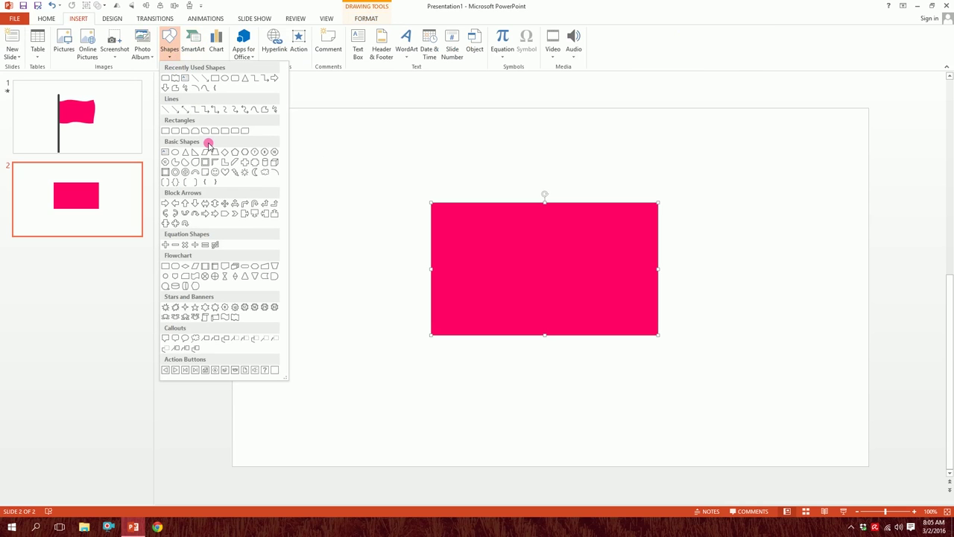
{"action": "left_click", "coordinate": [236, 317]}
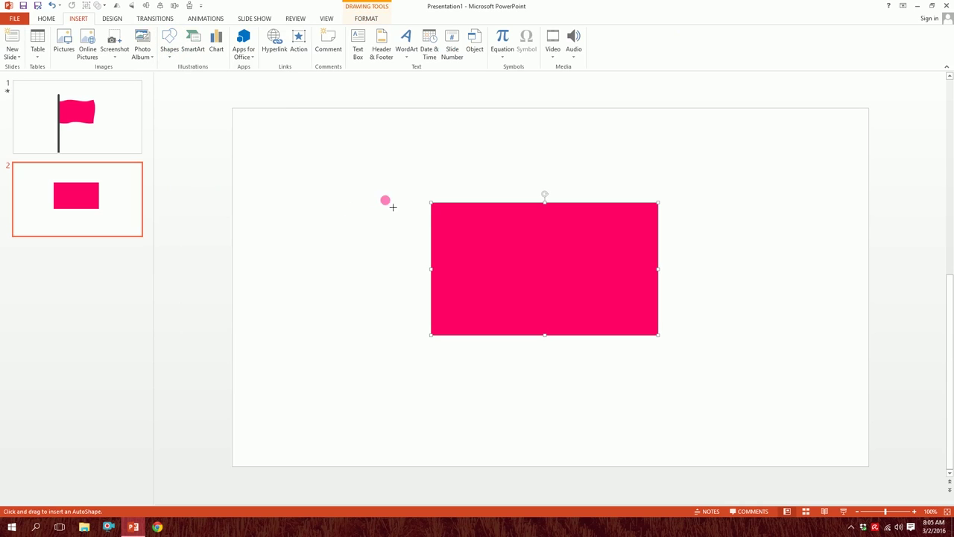
{"action": "mouse_move", "coordinate": [405, 220]}
{"action": "left_mouse_down"}
{"action": "mouse_move", "coordinate": [735, 154]}
{"action": "mouse_move", "coordinate": [789, 155]}
{"action": "left_mouse_up"}
{"action": "left_click_drag", "start_coordinate": [703, 193], "coordinate": [502, 207]}
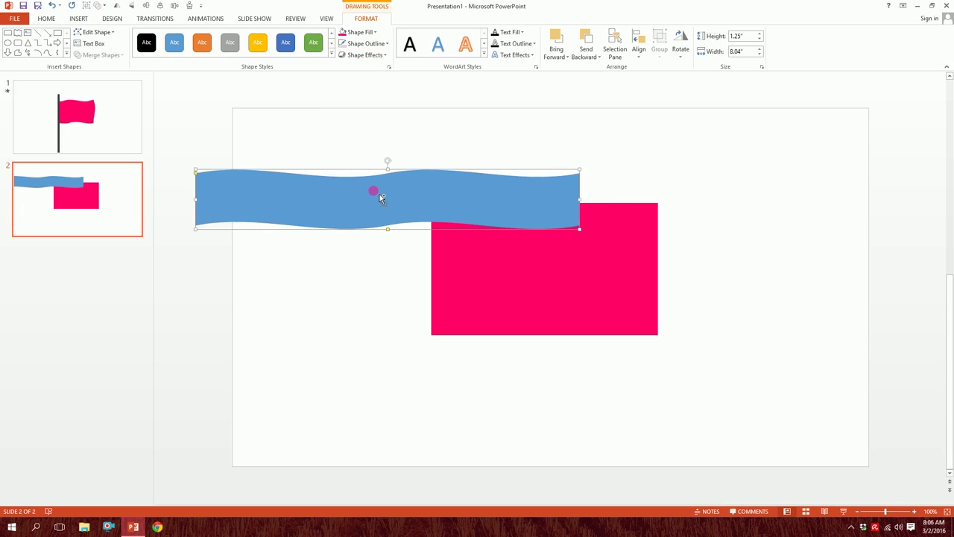
- Duplicate the wave end to end and group the two copies
{"action": "left_click_drag", "start_coordinate": [211, 204], "coordinate": [600, 204]}
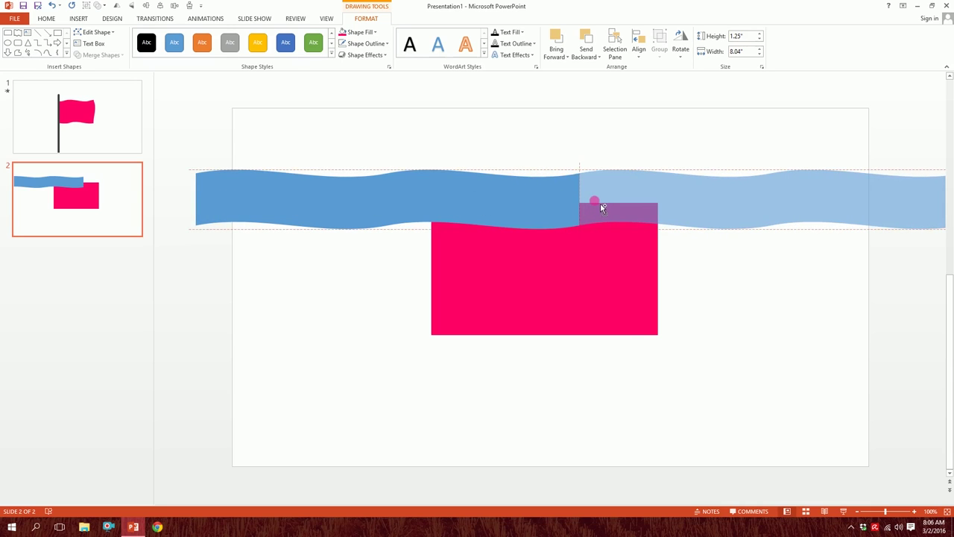
{"action": "left_click_drag", "start_coordinate": [601, 204], "coordinate": [600, 203]}
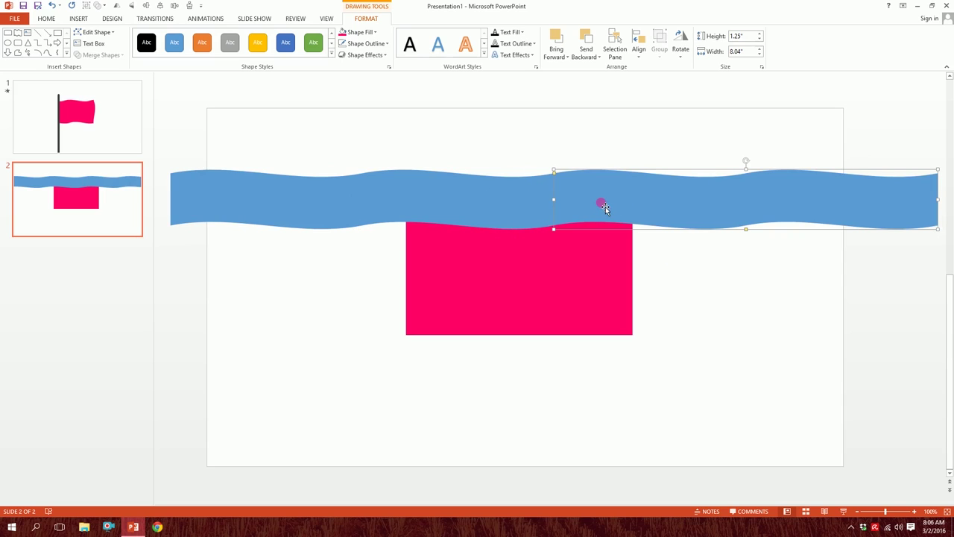
{"action": "left_click", "coordinate": [341, 206], "text": "shift"}
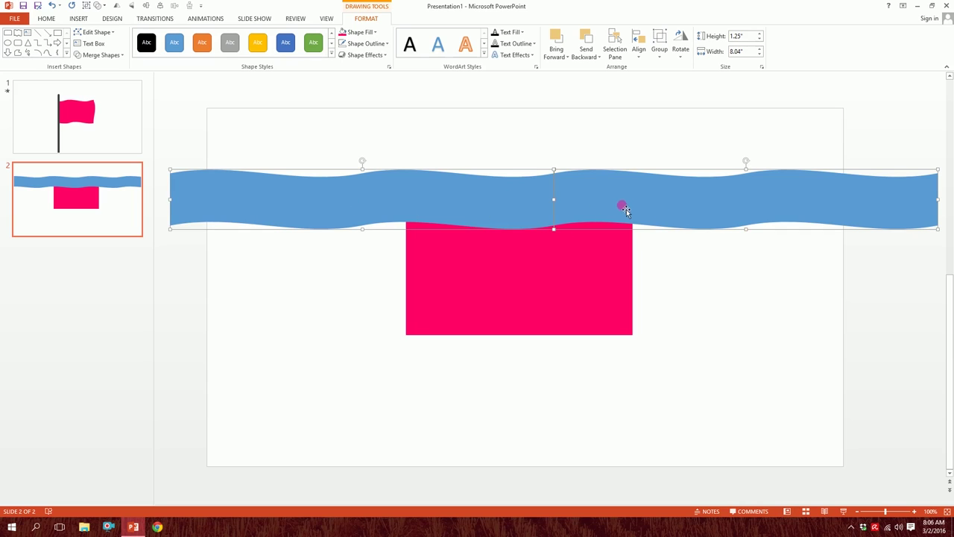
{"action": "right_click", "coordinate": [723, 203]}
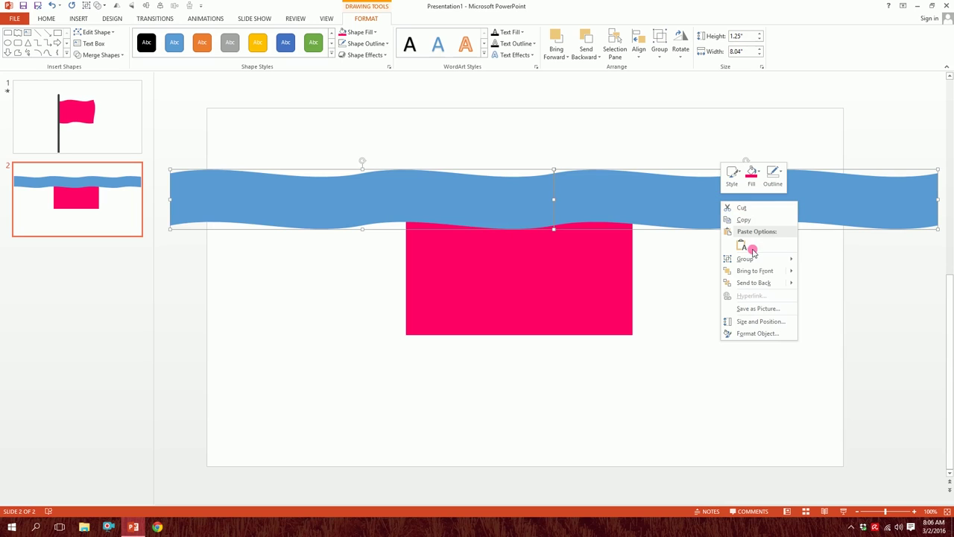
{"action": "mouse_move", "coordinate": [745, 259]}
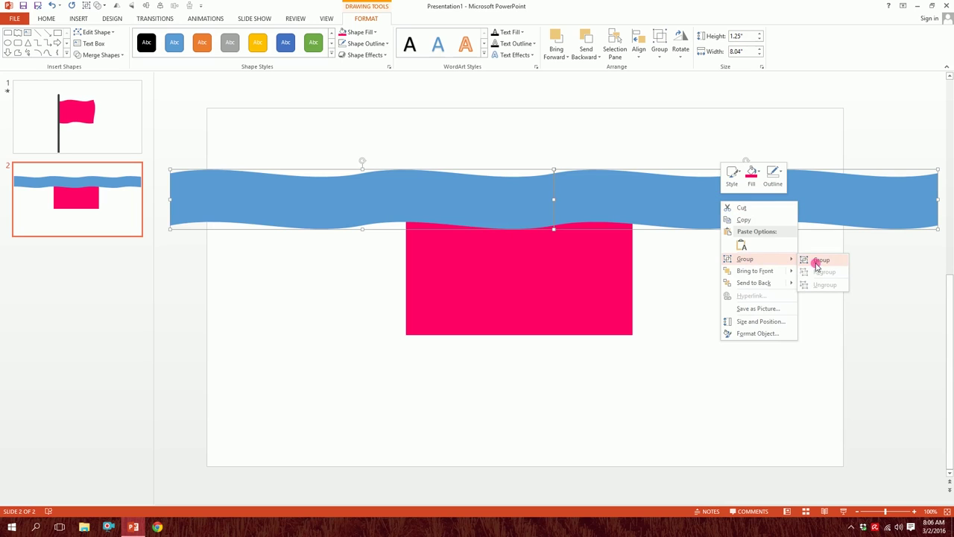
{"action": "left_click", "coordinate": [821, 261]}
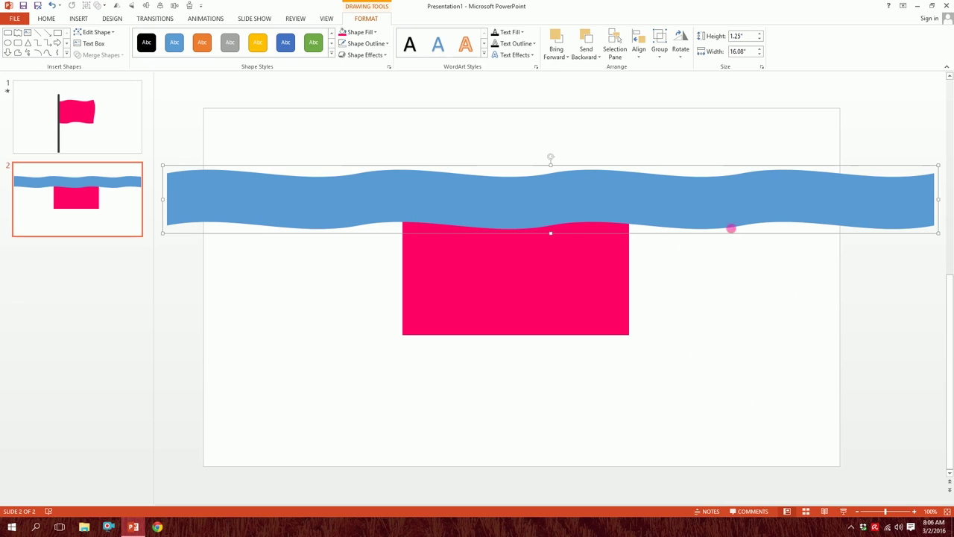
- Shift the wave group left and narrow it to about 12.81 inches
{"action": "left_click_drag", "start_coordinate": [888, 204], "coordinate": [821, 196]}
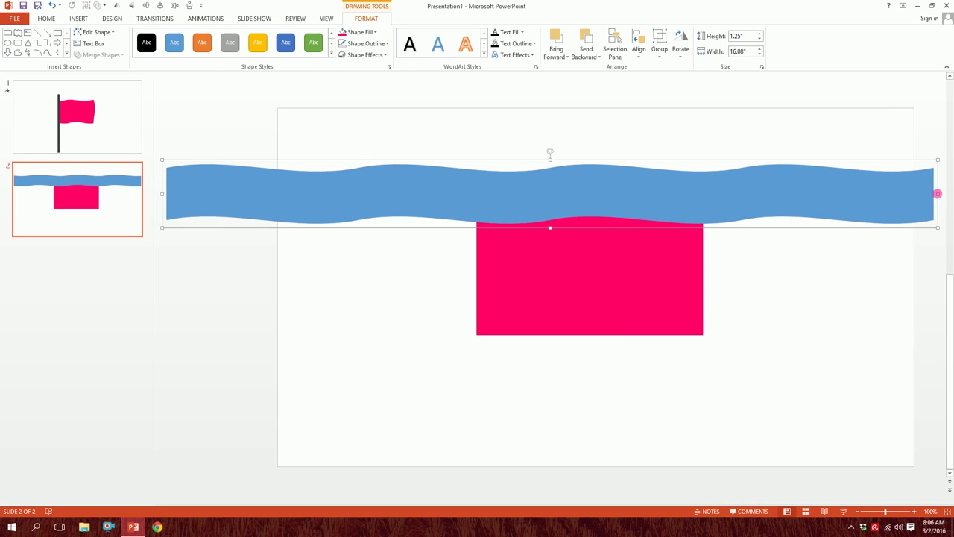
{"action": "left_click_drag", "start_coordinate": [944, 195], "coordinate": [775, 197]}
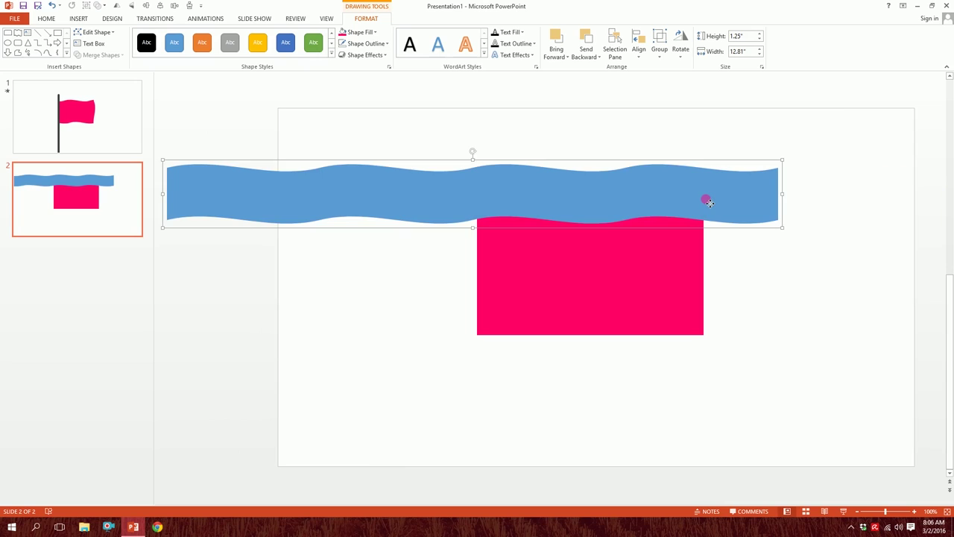
{"action": "left_click", "coordinate": [714, 202]}
{"action": "left_click", "coordinate": [205, 18]}
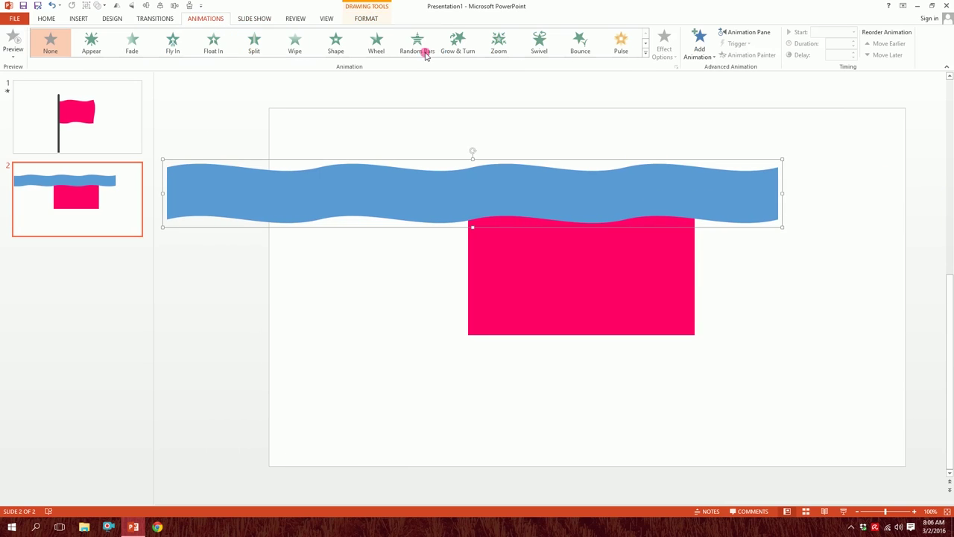
- Apply a Lines motion path to the wave group, ending horizontally to the right
{"action": "left_click", "coordinate": [646, 55]}
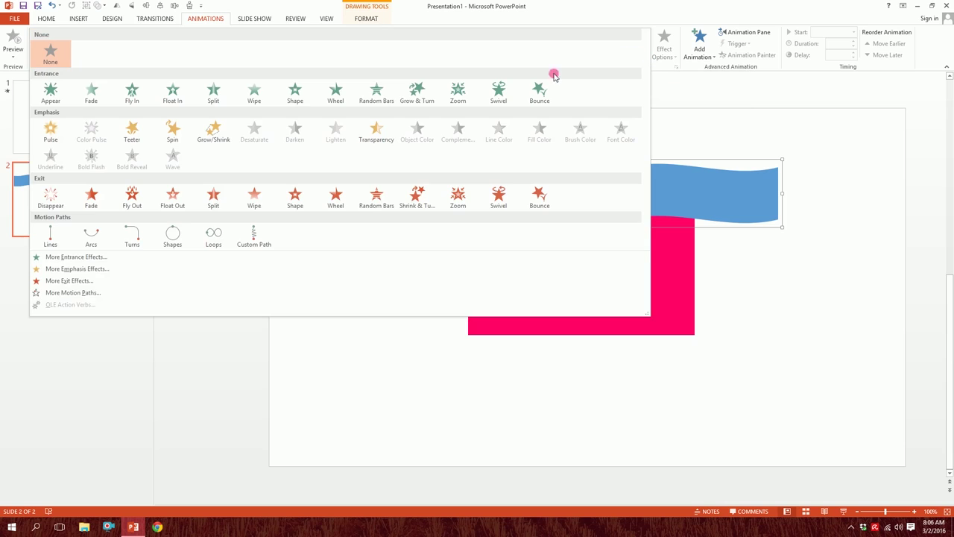
{"action": "left_click", "coordinate": [46, 238]}
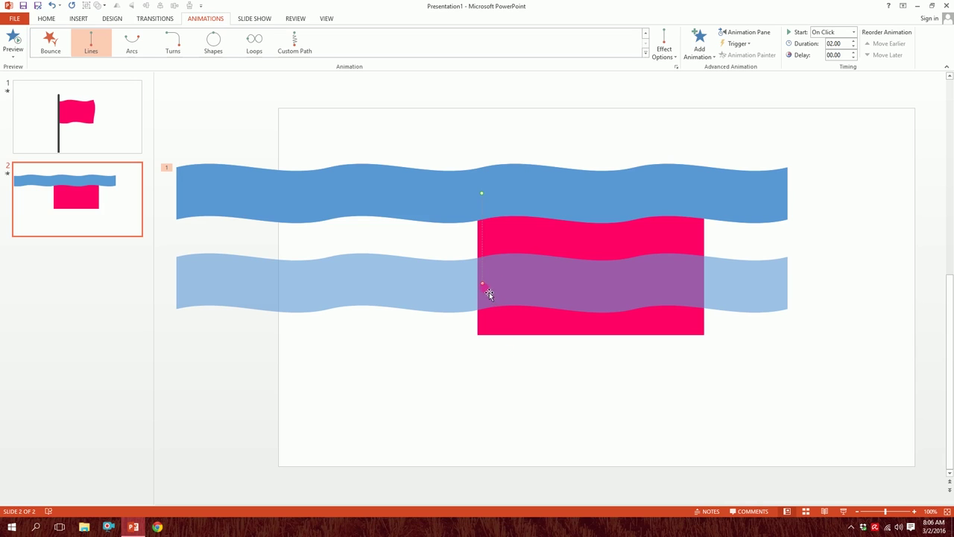
{"action": "left_click_drag", "start_coordinate": [483, 286], "coordinate": [575, 233]}
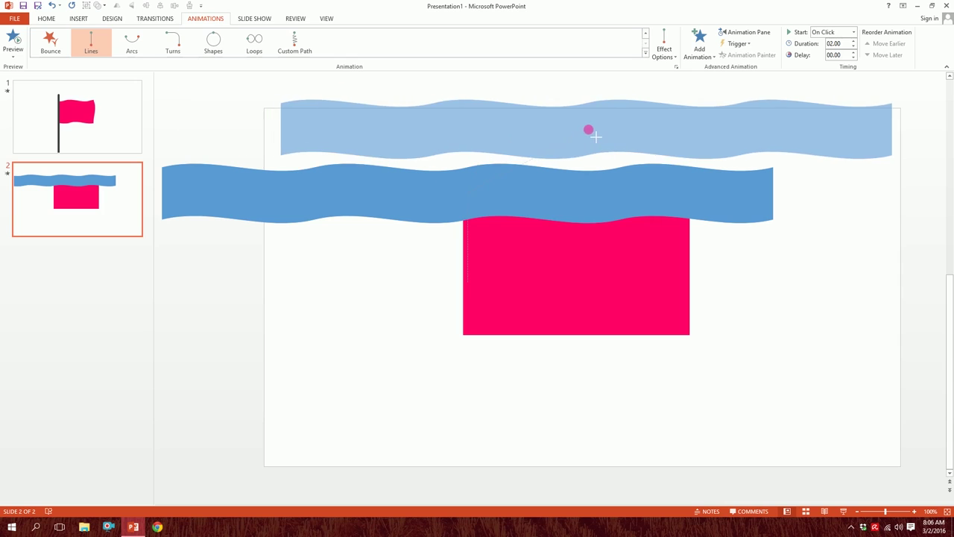
{"action": "mouse_move", "coordinate": [575, 233]}
{"action": "left_mouse_down"}
{"action": "mouse_move", "coordinate": [608, 144]}
{"action": "mouse_move", "coordinate": [626, 200]}
{"action": "left_mouse_up"}
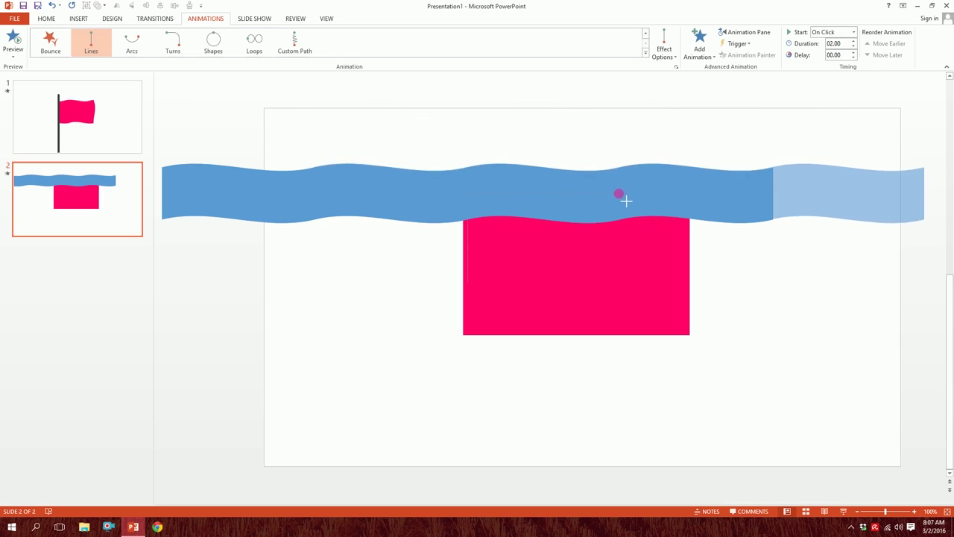
{"action": "left_click_drag", "start_coordinate": [625, 201], "coordinate": [626, 202]}
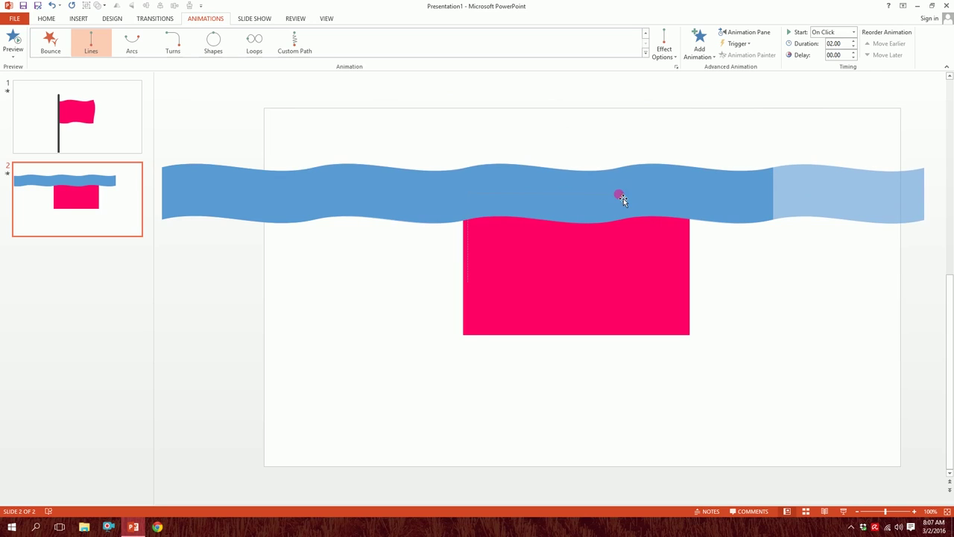
{"action": "left_click_drag", "start_coordinate": [619, 194], "coordinate": [625, 197]}
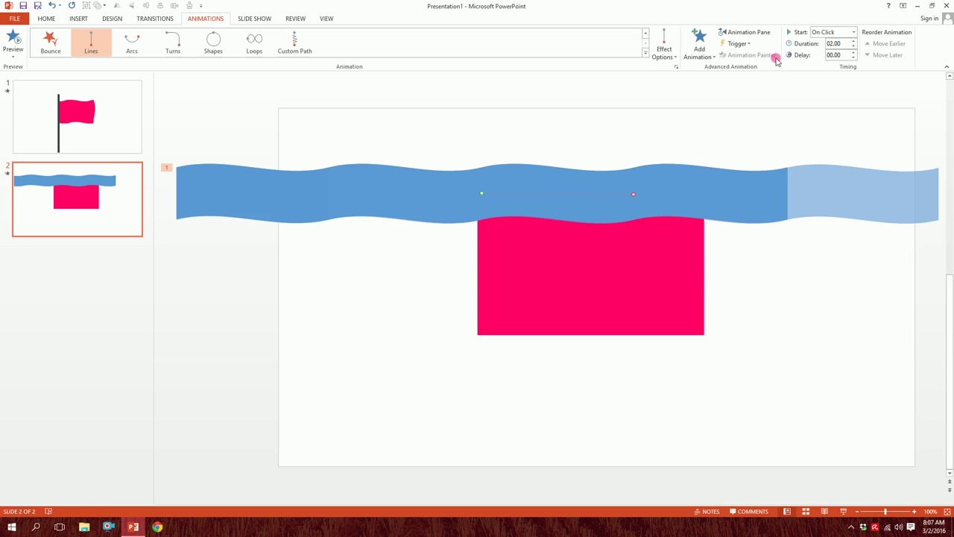
- Remove the smooth start from the Group 4 motion's effect options
{"action": "left_click", "coordinate": [750, 32]}
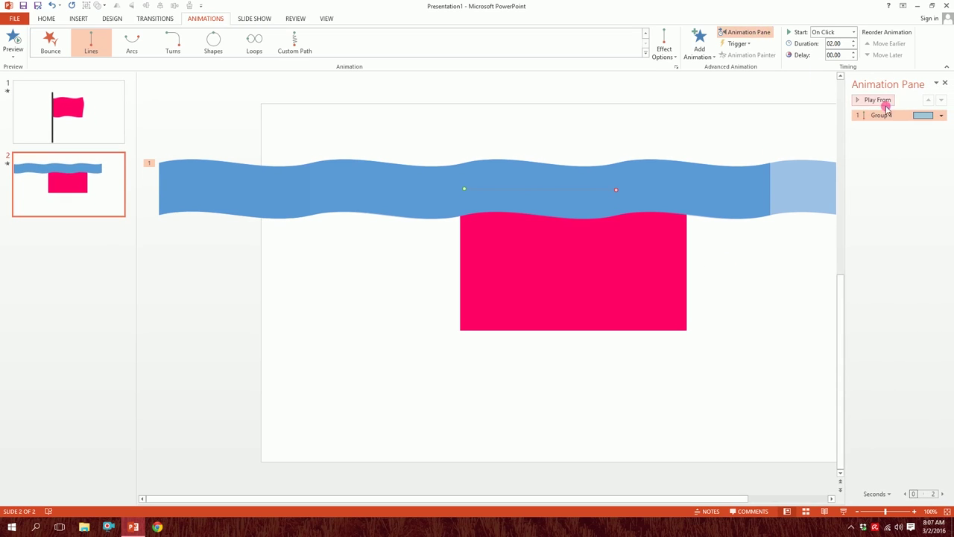
{"action": "left_click", "coordinate": [942, 117]}
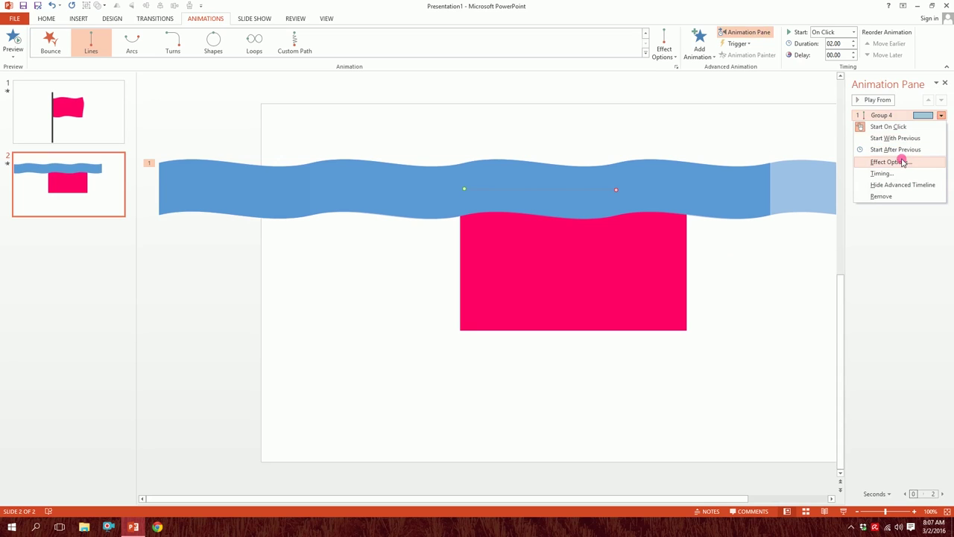
{"action": "left_click", "coordinate": [902, 162]}
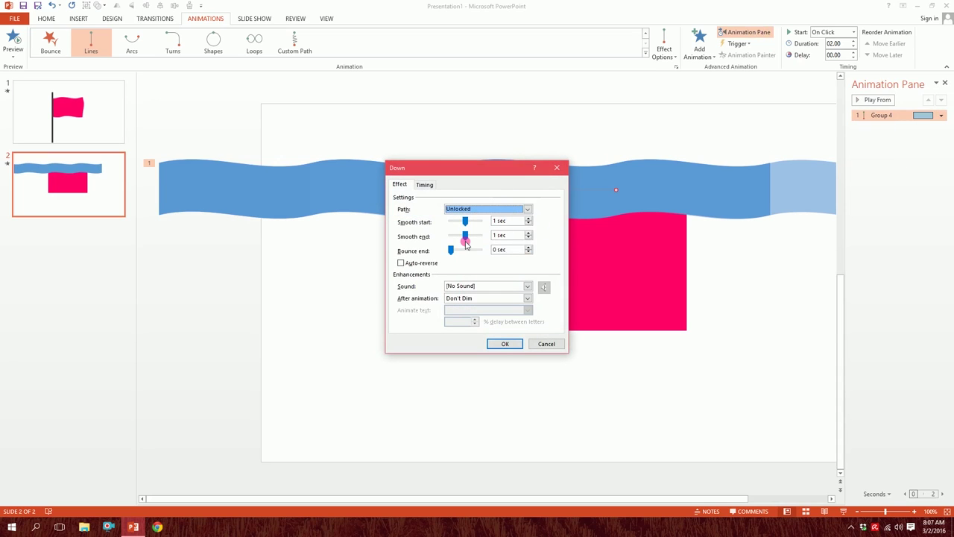
{"action": "mouse_move", "coordinate": [468, 222]}
{"action": "left_mouse_down"}
{"action": "mouse_move", "coordinate": [450, 223]}
{"action": "mouse_move", "coordinate": [444, 238]}
{"action": "left_mouse_up"}
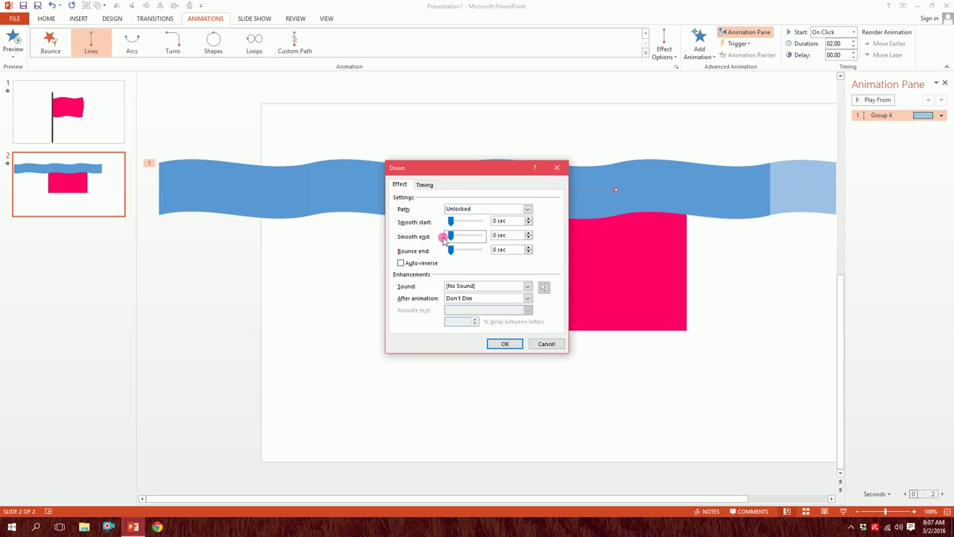
- Set the motion to repeat Until End of Slide and start With Previous
{"action": "left_click", "coordinate": [425, 184]}
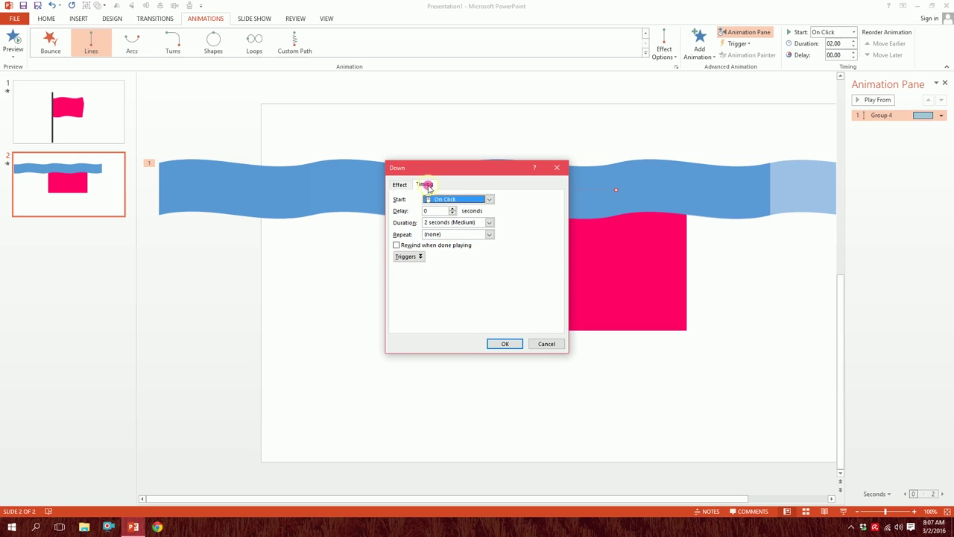
{"action": "left_click", "coordinate": [490, 235]}
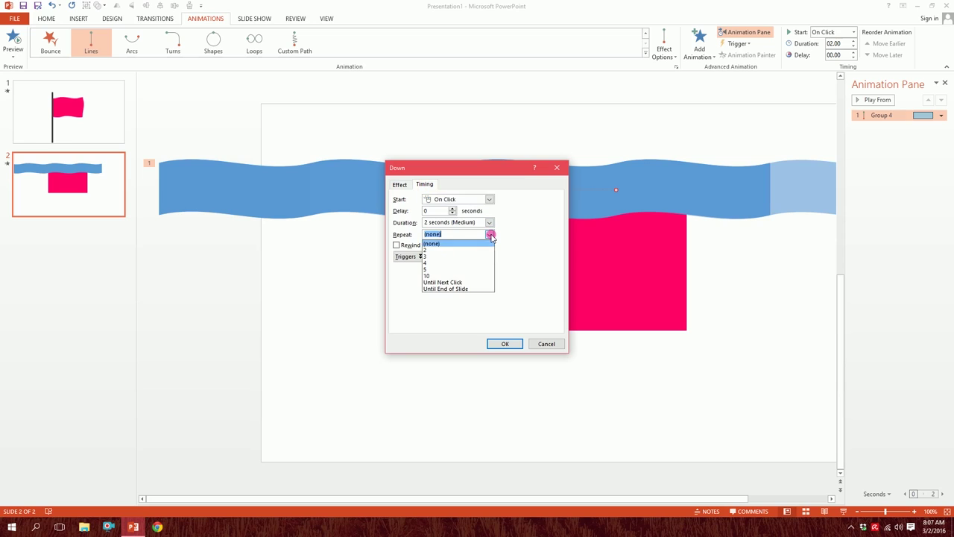
{"action": "left_click", "coordinate": [460, 289]}
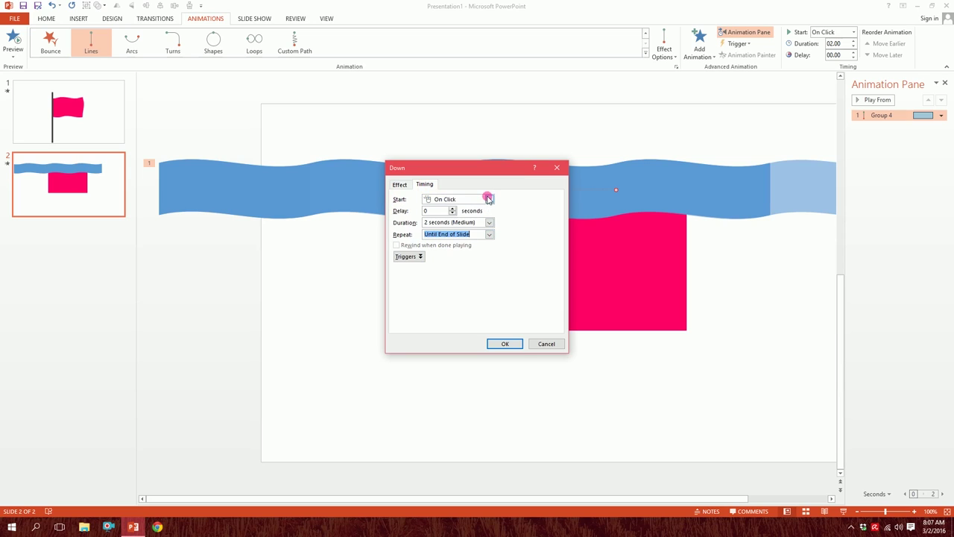
{"action": "left_click", "coordinate": [489, 199]}
{"action": "left_click", "coordinate": [471, 218]}
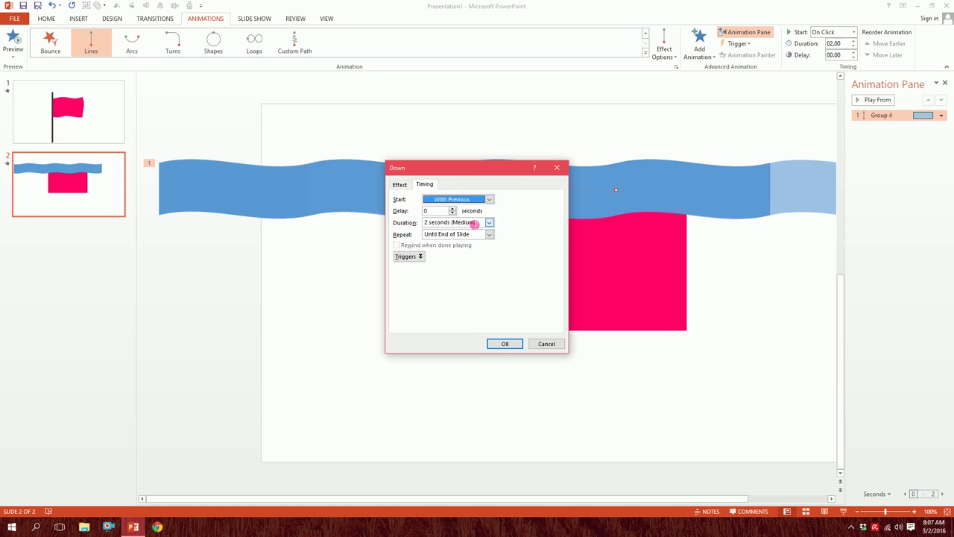
{"action": "left_click", "coordinate": [505, 344]}
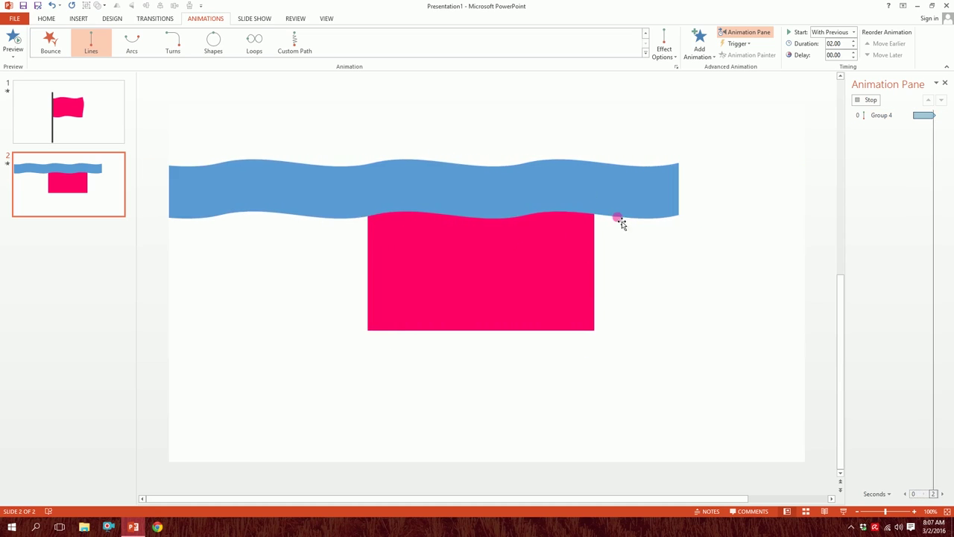
- Stop the preview and shorten the wave group's animation duration
{"action": "left_click", "coordinate": [657, 293]}
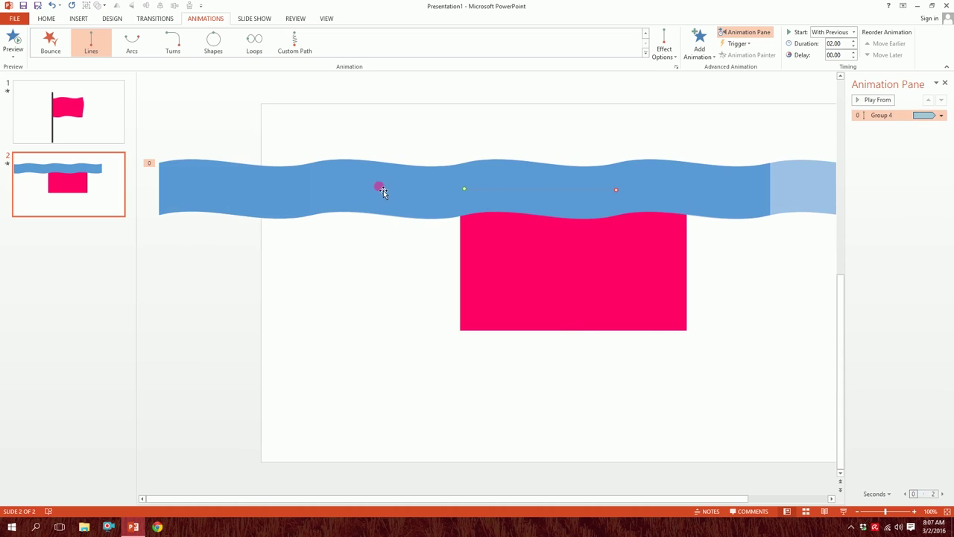
{"action": "left_click", "coordinate": [355, 192]}
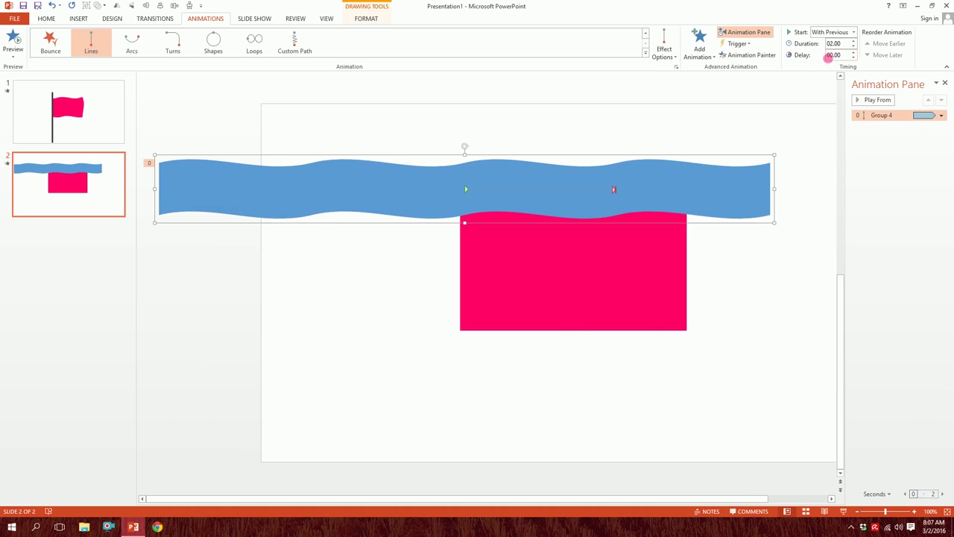
{"action": "left_click", "coordinate": [854, 47]}
{"action": "left_click", "coordinate": [854, 48]}
{"action": "left_click", "coordinate": [854, 48]}
- Recolour the wave band's fill from blue to light peach
{"action": "left_click", "coordinate": [366, 20]}
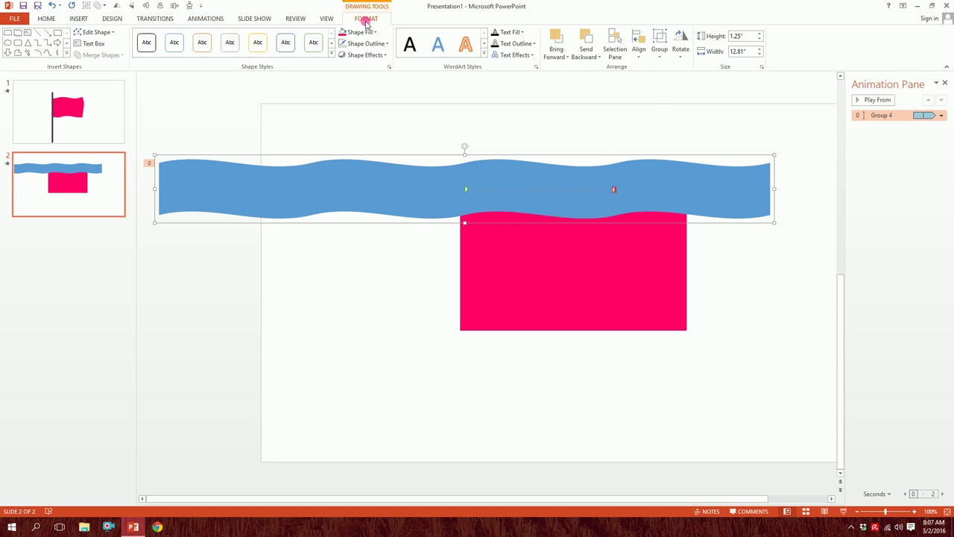
{"action": "left_click", "coordinate": [363, 33]}
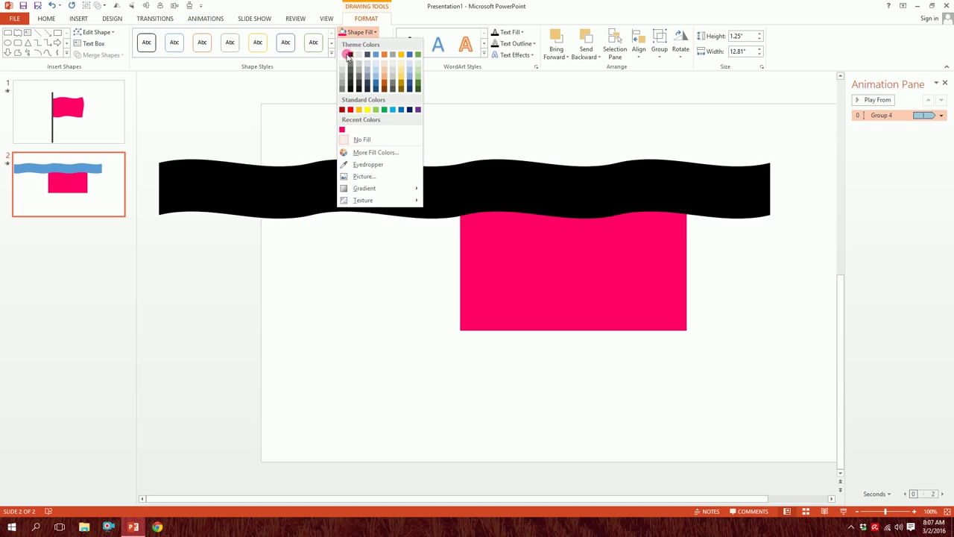
{"action": "left_click", "coordinate": [347, 47]}
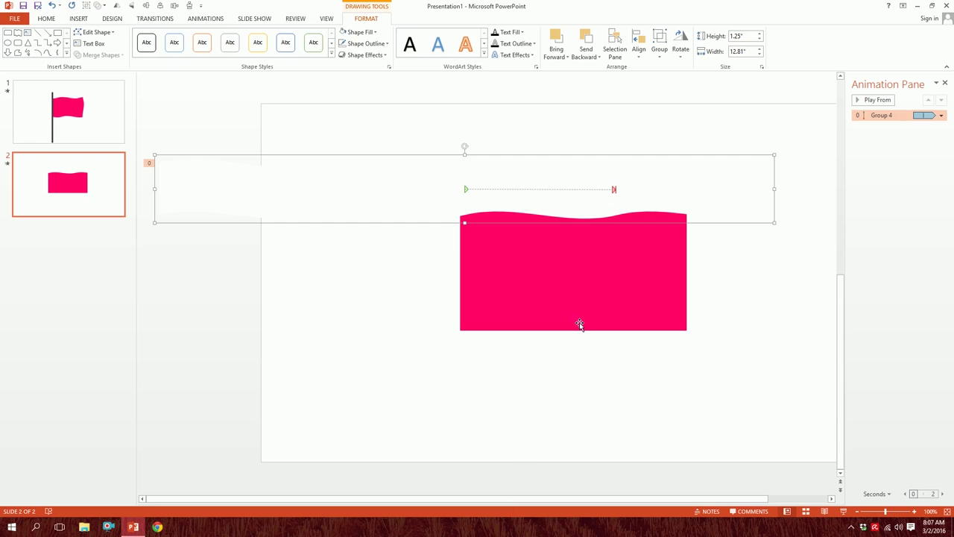
{"action": "left_click", "coordinate": [360, 32]}
- Copy the wave band below the flag, then copy it again near the slide's bottom
{"action": "left_click", "coordinate": [589, 188]}
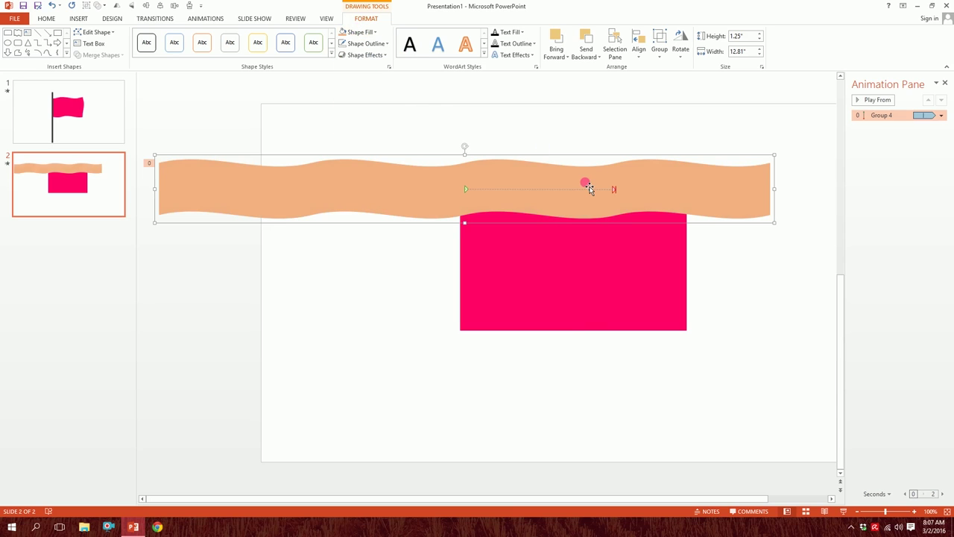
{"action": "left_click_drag", "start_coordinate": [717, 174], "coordinate": [721, 310]}
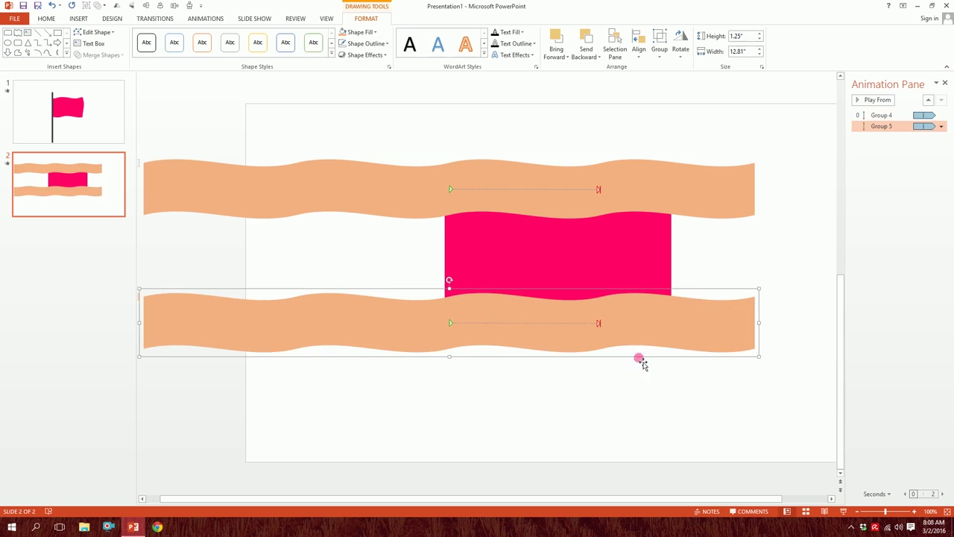
{"action": "left_click", "coordinate": [605, 399]}
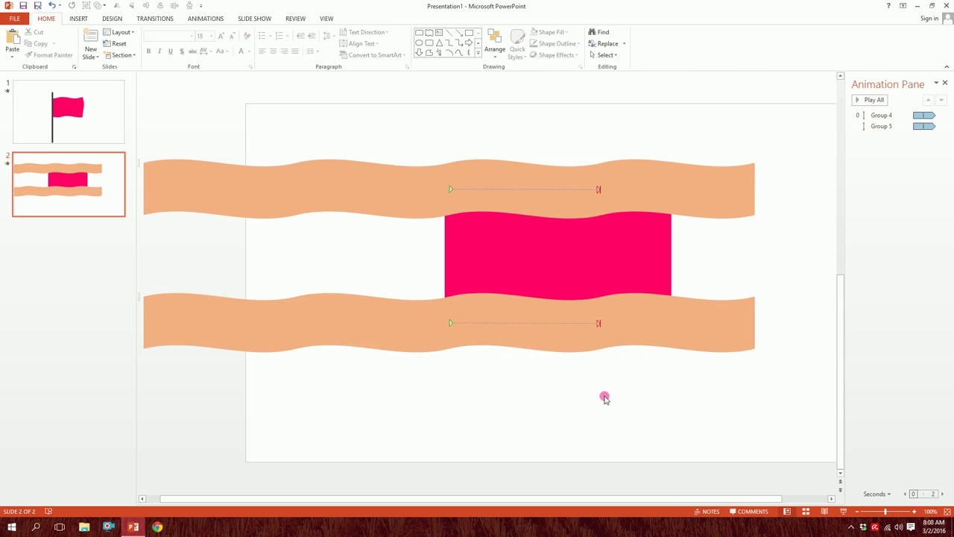
{"action": "left_click", "coordinate": [415, 344]}
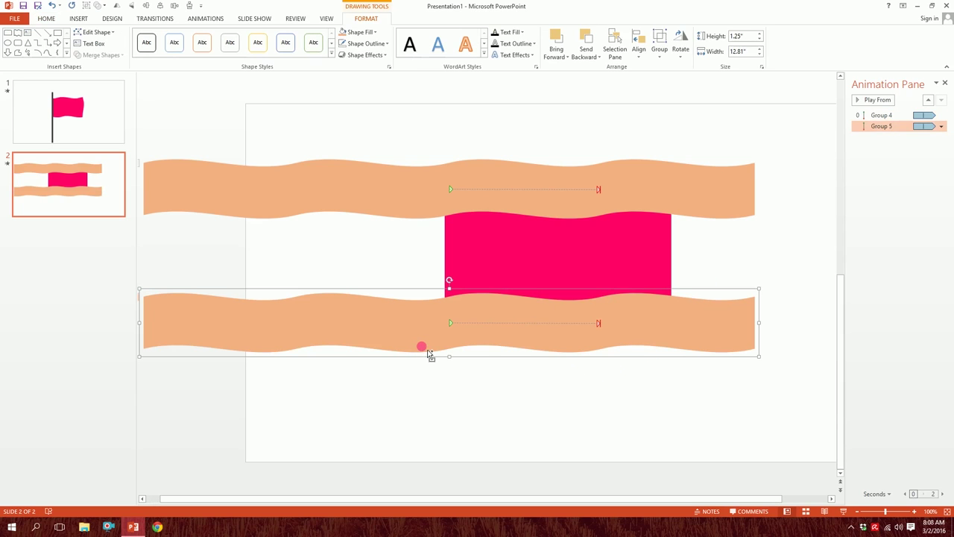
{"action": "left_click_drag", "start_coordinate": [430, 354], "coordinate": [418, 336]}
{"action": "left_click_drag", "start_coordinate": [415, 298], "coordinate": [506, 399]}
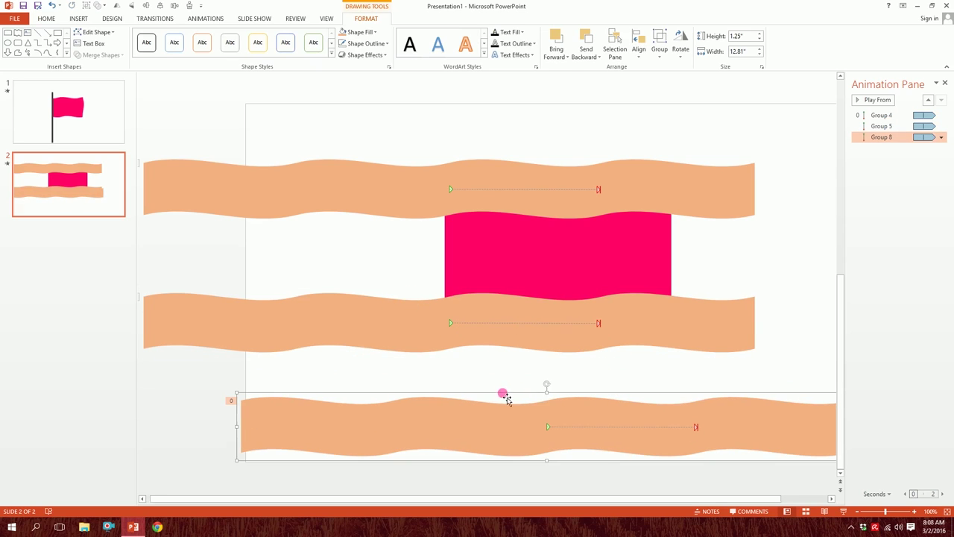
- Rotate the third band upright at the flag's right edge and point its path downward
{"action": "left_click_drag", "start_coordinate": [548, 387], "coordinate": [545, 426]}
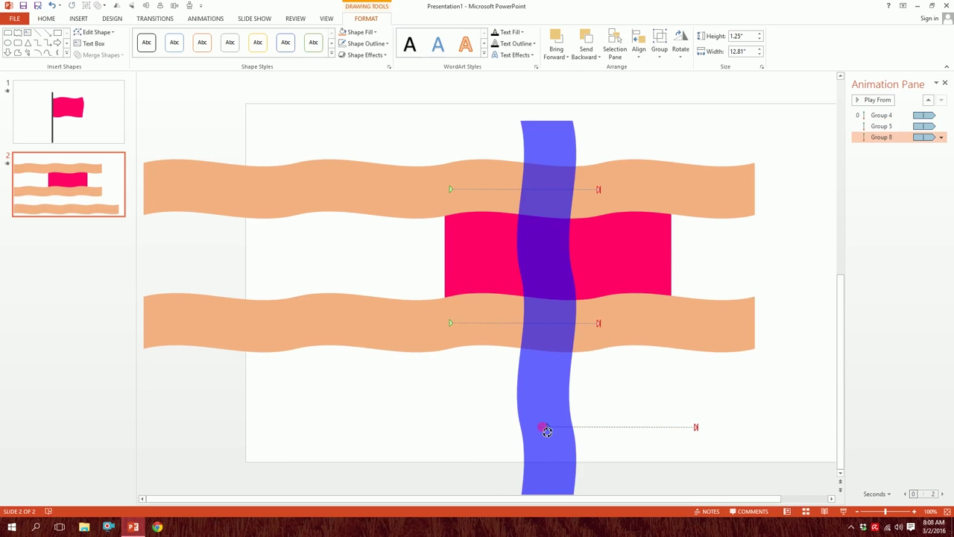
{"action": "left_click_drag", "start_coordinate": [592, 381], "coordinate": [689, 248]}
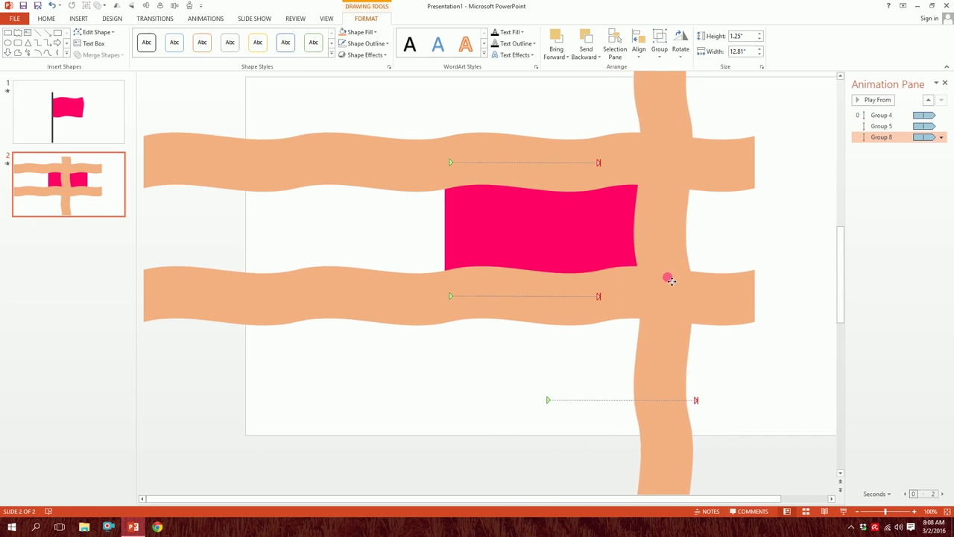
{"action": "left_click_drag", "start_coordinate": [656, 399], "coordinate": [675, 260]}
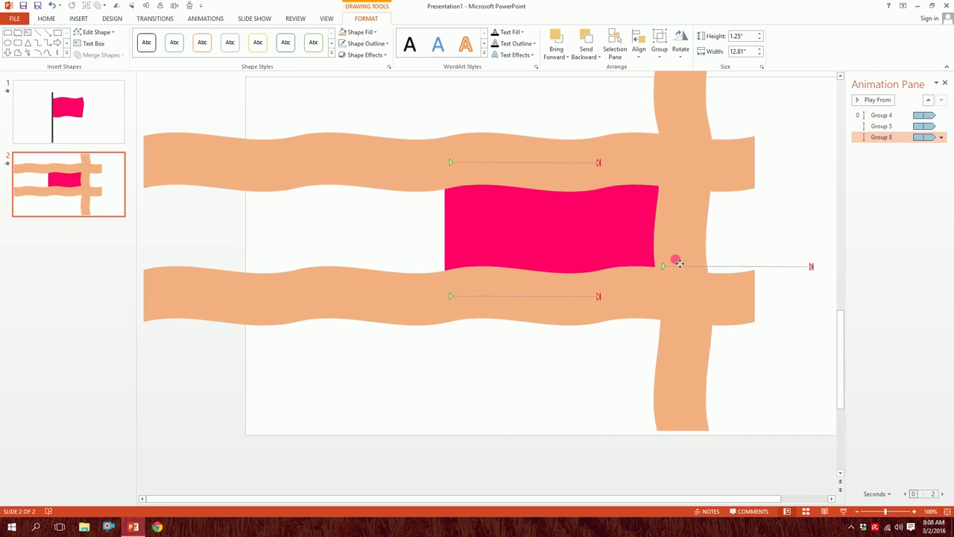
{"action": "scroll", "coordinate": [716, 265], "scroll_direction": "up", "scroll_amount": 2}
{"action": "mouse_move", "coordinate": [835, 181]}
{"action": "left_mouse_down"}
{"action": "mouse_move", "coordinate": [788, 268]}
{"action": "mouse_move", "coordinate": [787, 291]}
{"action": "mouse_move", "coordinate": [759, 323]}
{"action": "mouse_move", "coordinate": [689, 343]}
{"action": "mouse_move", "coordinate": [703, 452]}
{"action": "mouse_move", "coordinate": [686, 467]}
{"action": "mouse_move", "coordinate": [688, 331]}
{"action": "mouse_move", "coordinate": [686, 356]}
{"action": "mouse_move", "coordinate": [687, 342]}
{"action": "left_mouse_up"}
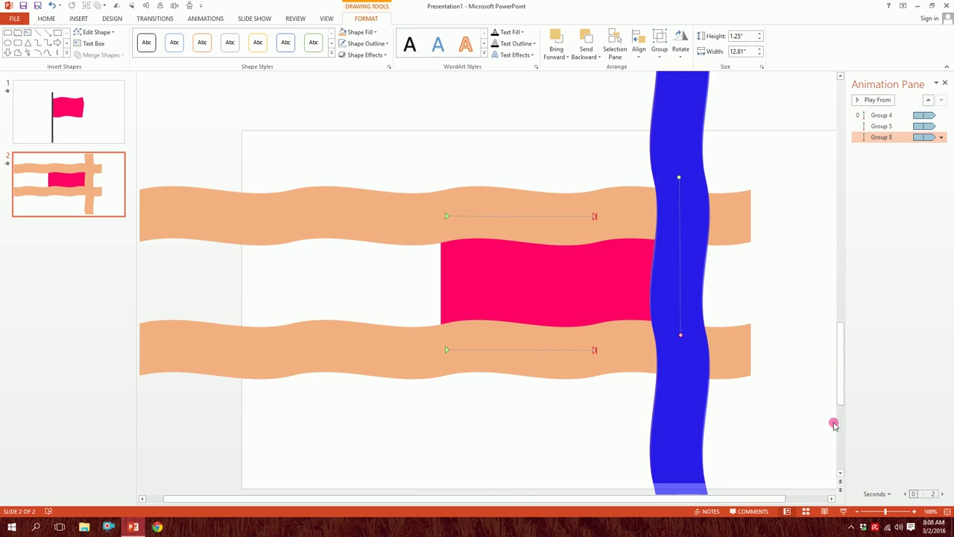
{"action": "left_click", "coordinate": [749, 364]}
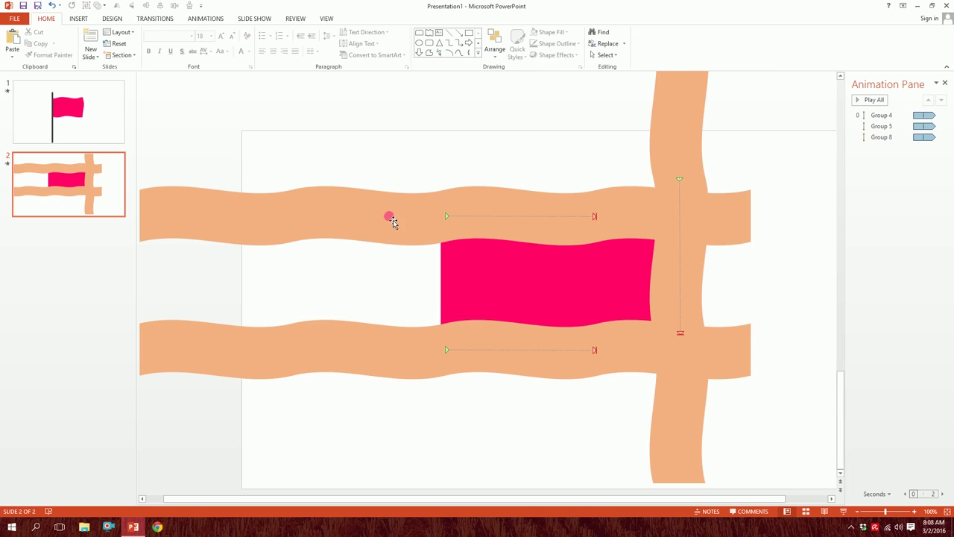
- Select all three wave bands and fill them with White
{"action": "left_click", "coordinate": [681, 144]}
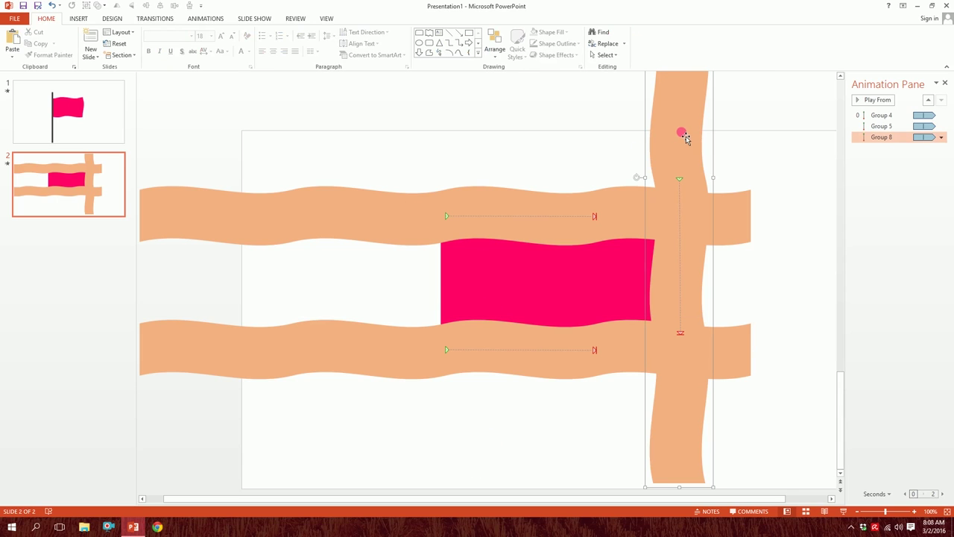
{"action": "left_click", "coordinate": [326, 215], "text": "shift"}
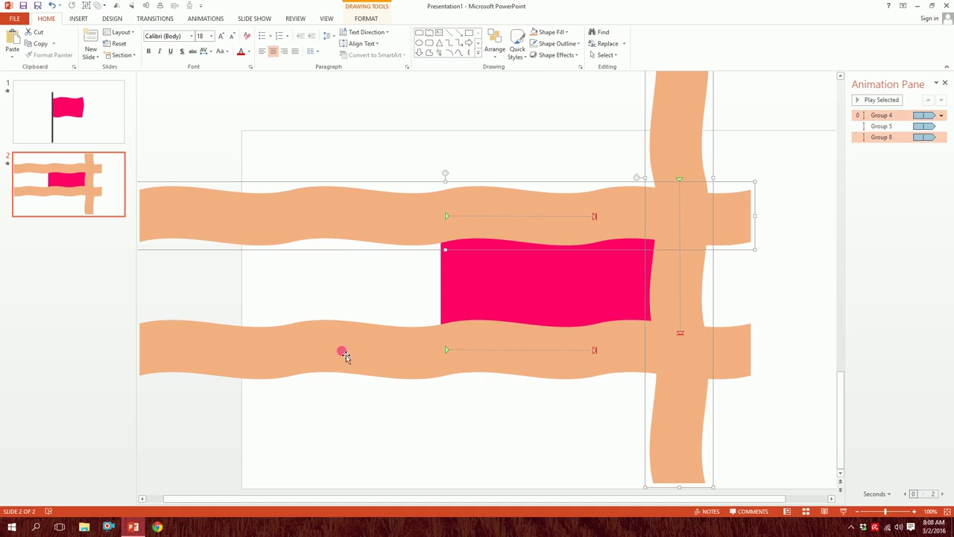
{"action": "left_click", "coordinate": [355, 368]}
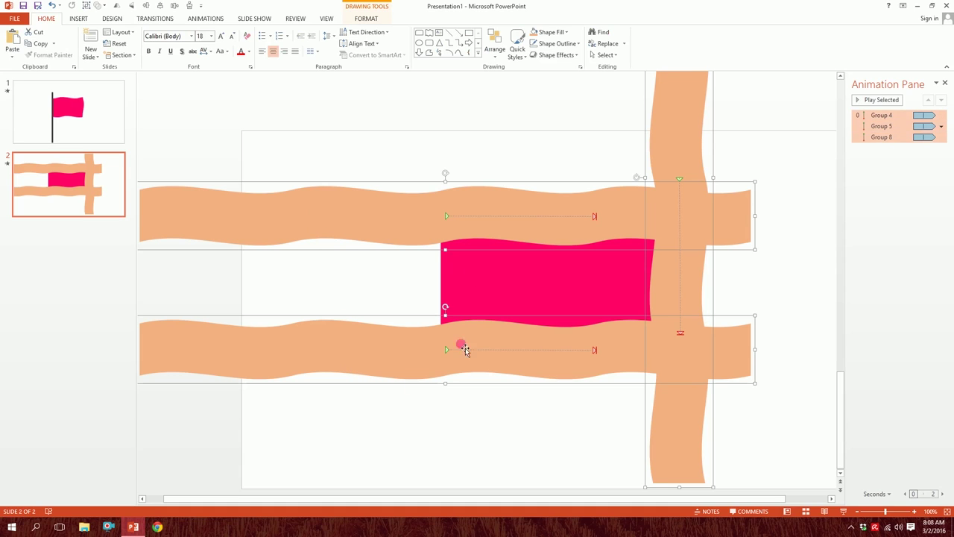
{"action": "left_click", "coordinate": [535, 34]}
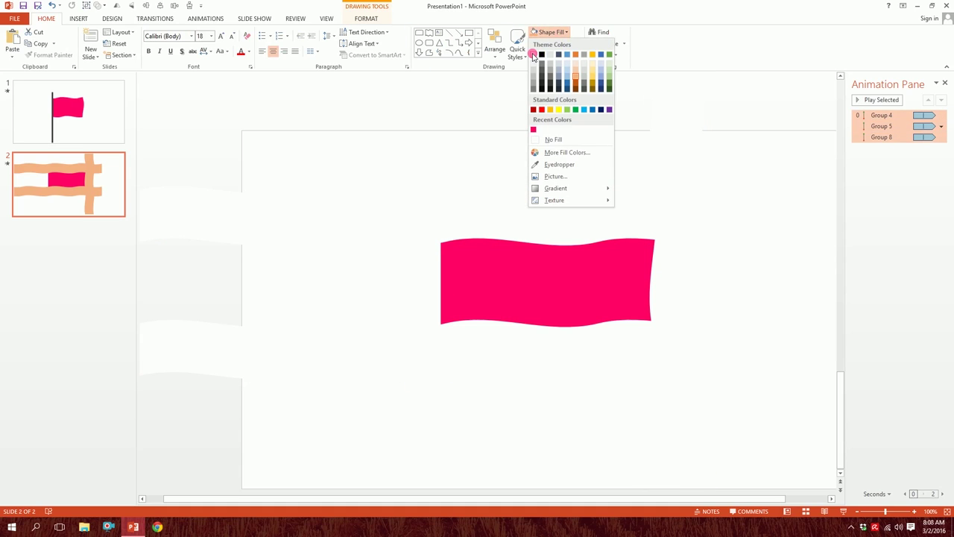
{"action": "left_click", "coordinate": [534, 55]}
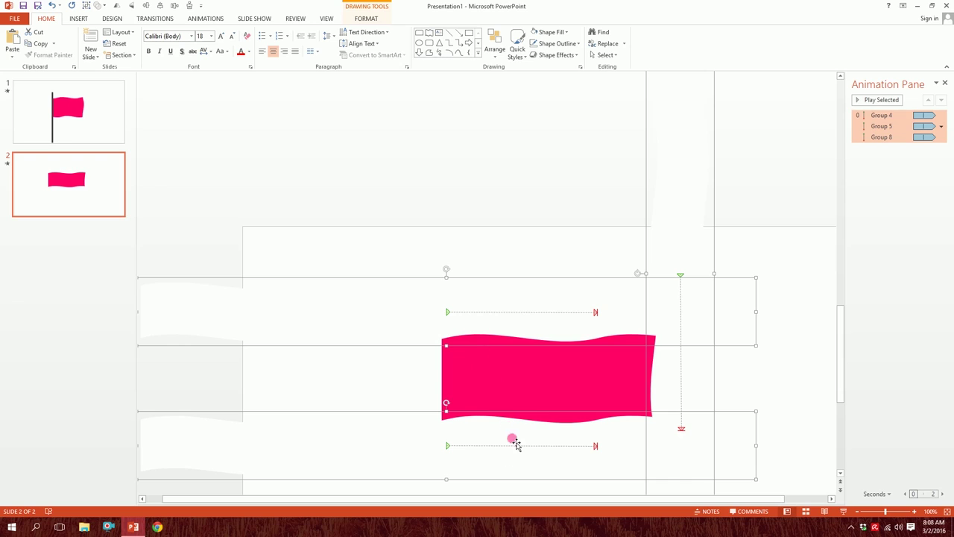
{"action": "left_click", "coordinate": [528, 446]}
{"action": "left_click", "coordinate": [422, 473]}
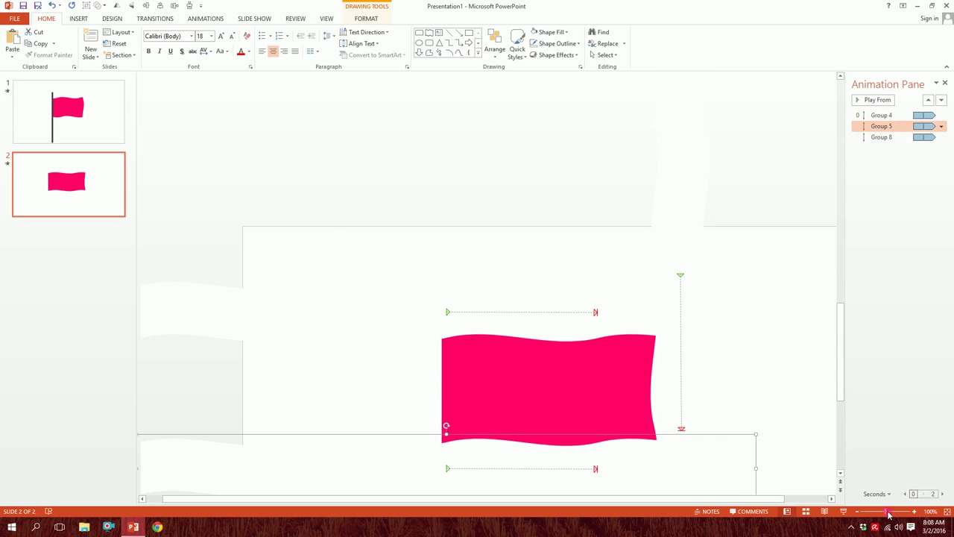
{"action": "left_click", "coordinate": [947, 512]}
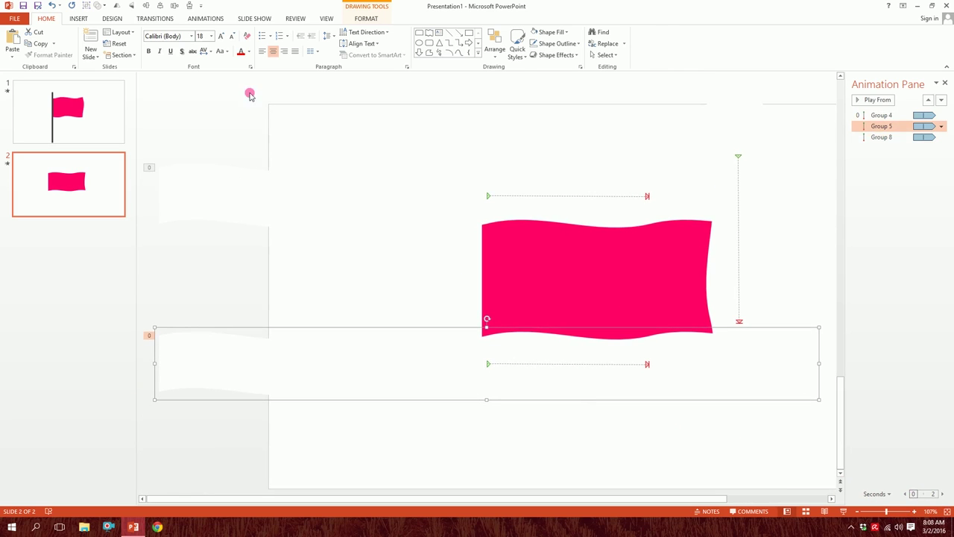
- Draw a narrow rounded-rectangle pole at the flag's left edge and fill it dark grey
{"action": "left_click", "coordinate": [82, 18]}
{"action": "left_click", "coordinate": [170, 52]}
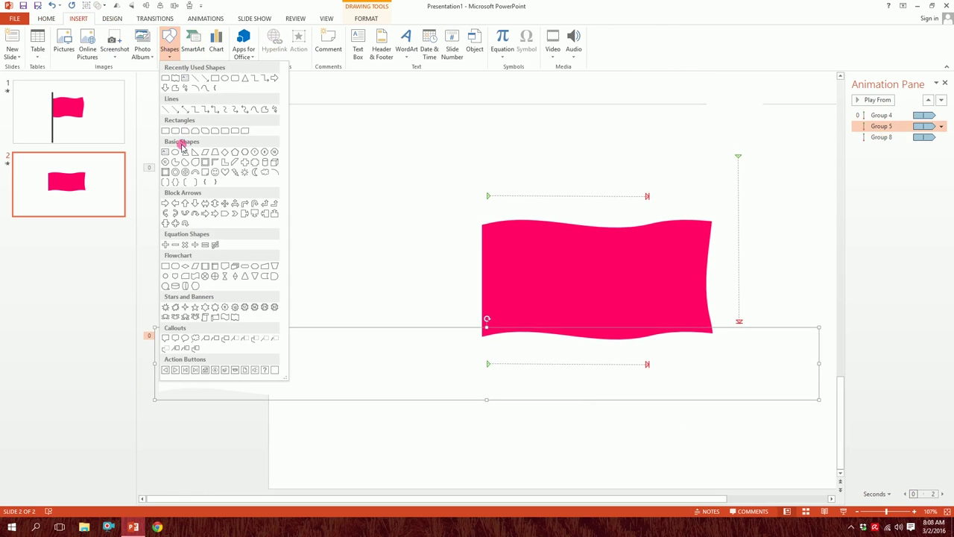
{"action": "left_click", "coordinate": [235, 132]}
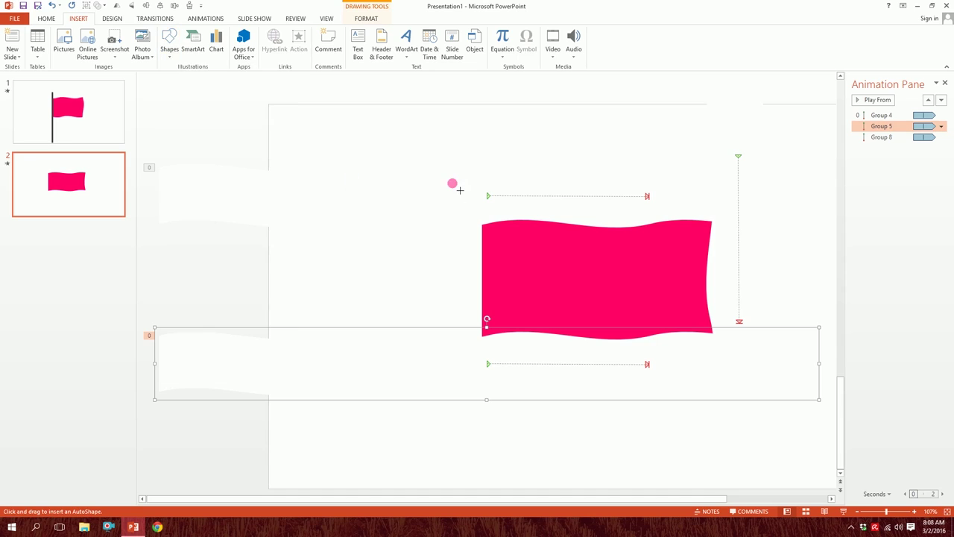
{"action": "left_click_drag", "start_coordinate": [442, 197], "coordinate": [483, 489]}
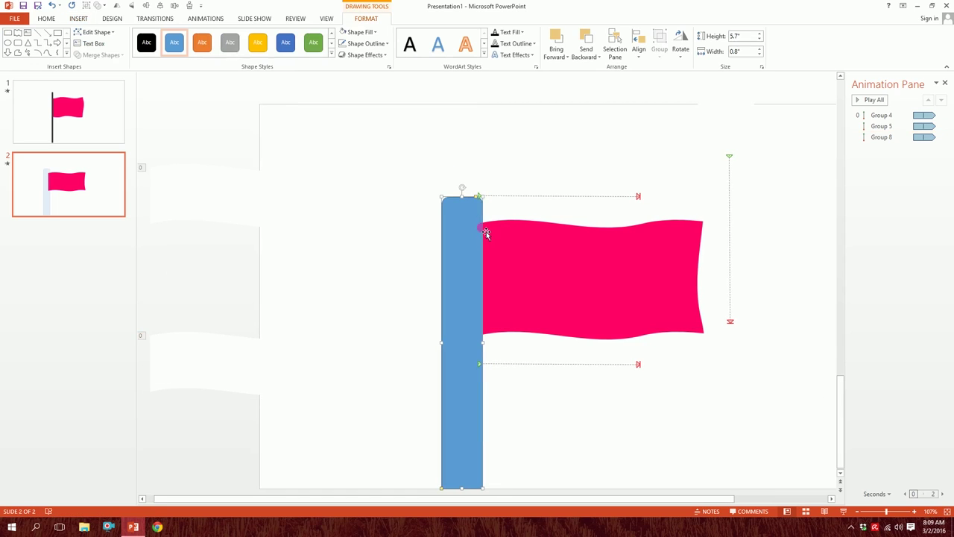
{"action": "mouse_move", "coordinate": [486, 200]}
{"action": "left_mouse_down"}
{"action": "mouse_move", "coordinate": [477, 147]}
{"action": "mouse_move", "coordinate": [458, 177]}
{"action": "left_mouse_up"}
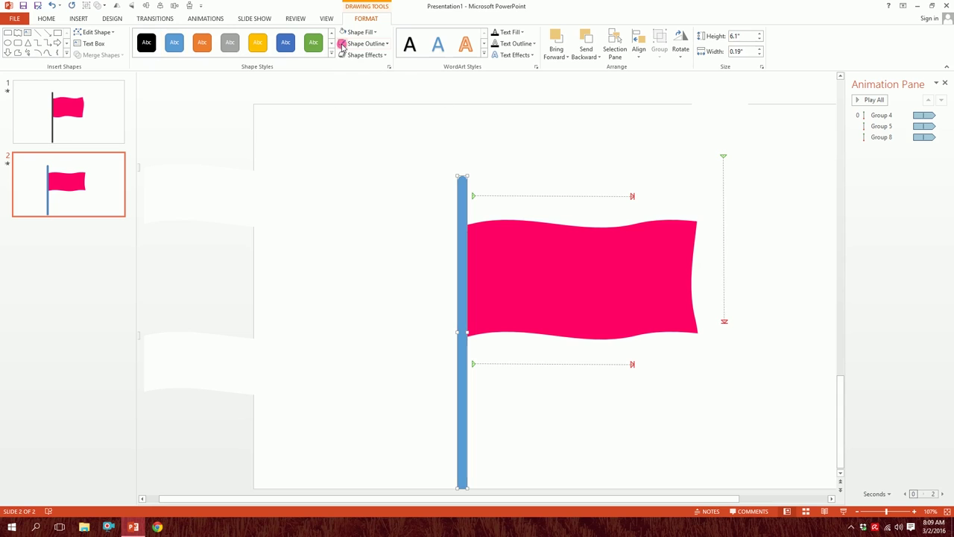
{"action": "left_click", "coordinate": [366, 33]}
{"action": "left_click", "coordinate": [354, 80]}
{"action": "left_click", "coordinate": [685, 408]}
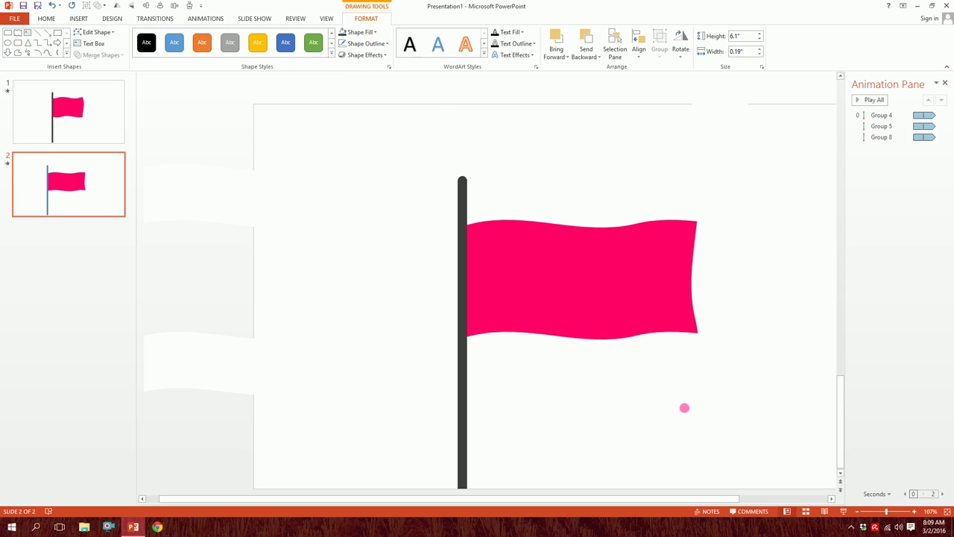